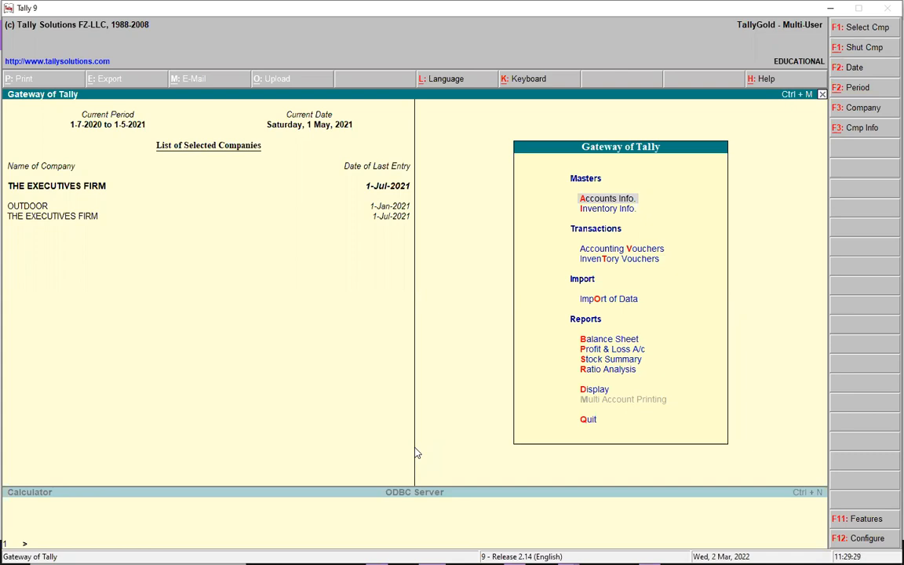
View the inventory voucher entry screen for stock journals and leave it without recording anything.
key(t)
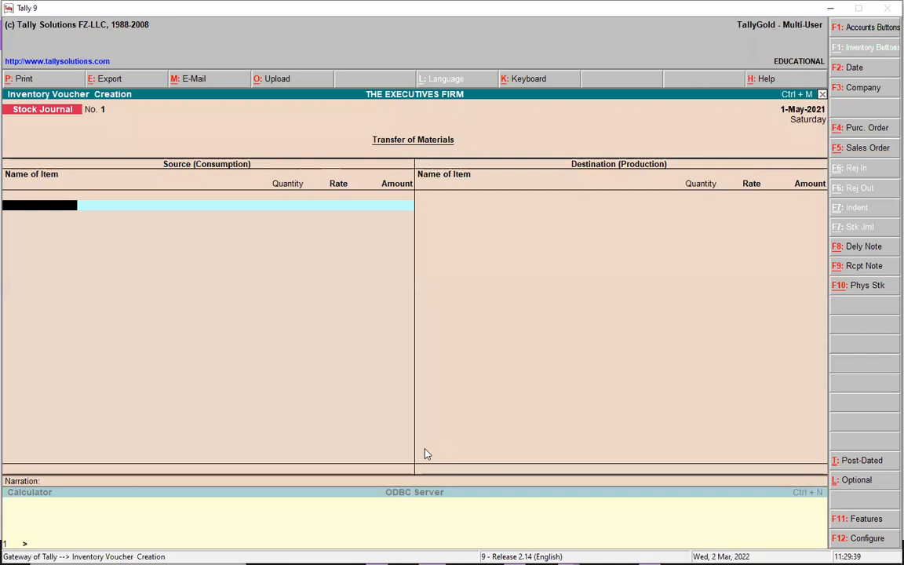
key(Escape)
key(y)
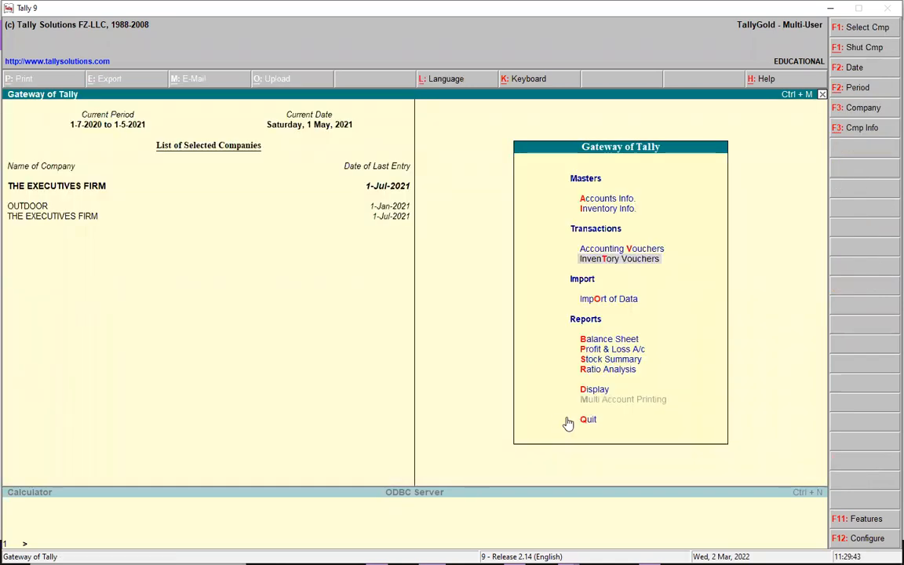
Start a new voucher type named "Manfacturing Vocher" based on Stock Journal, accepting the abbreviation Stk Jrnl.
key(a)
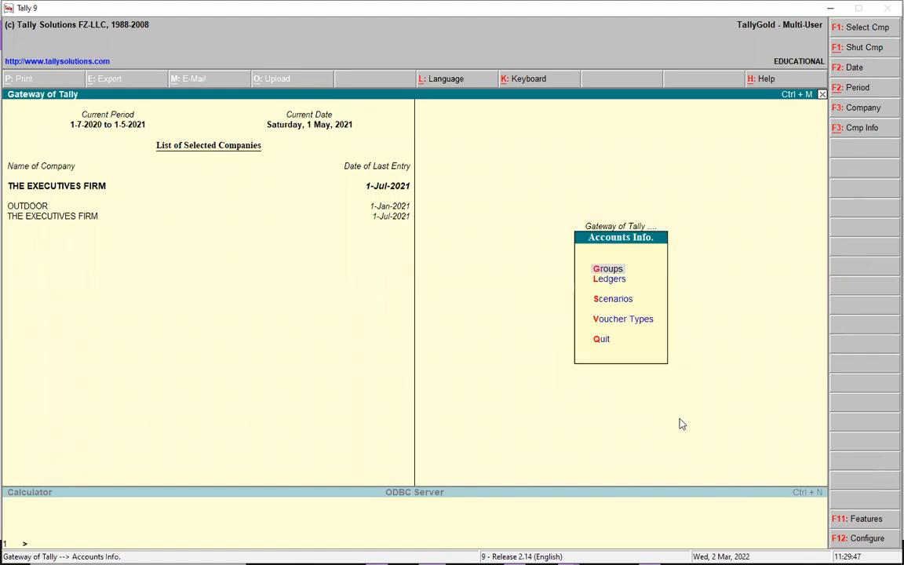
key(v)
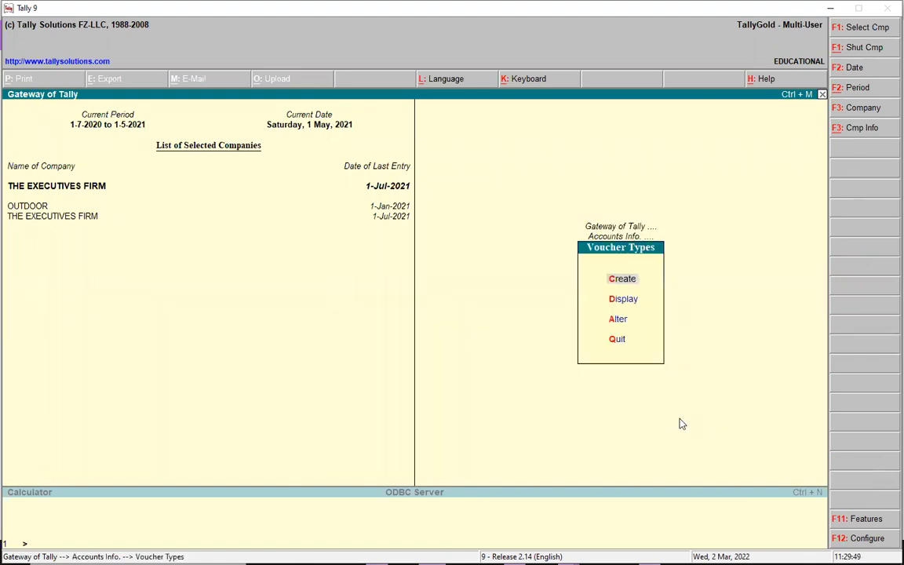
key(c)
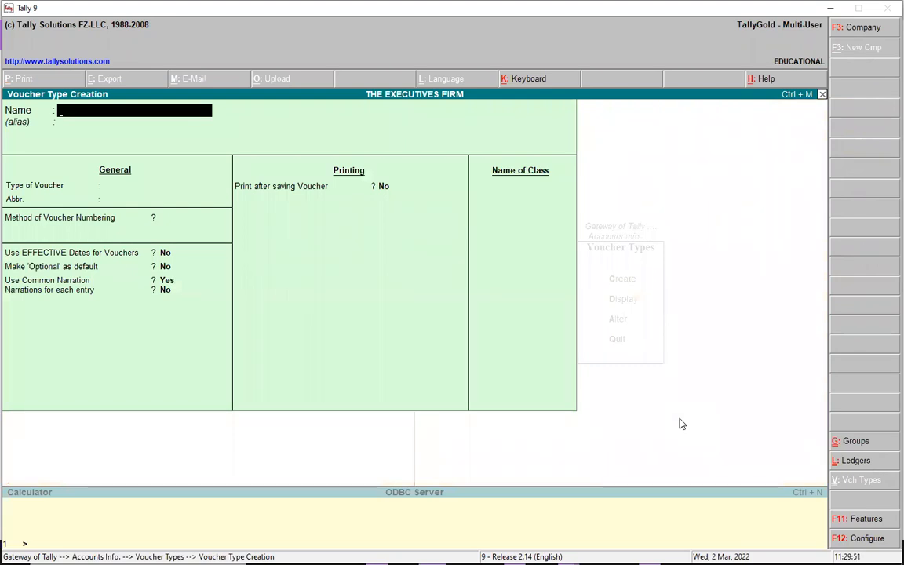
text(Manfacturing Voc)
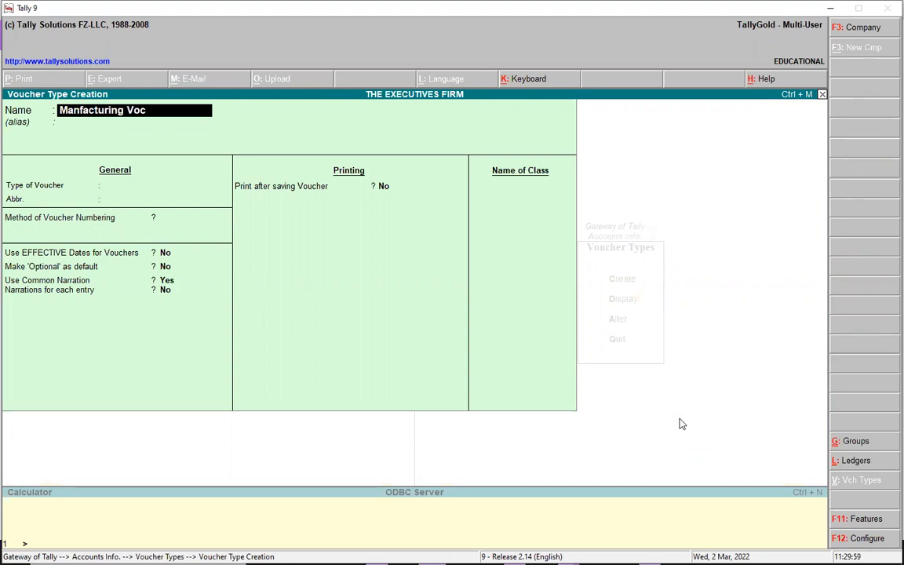
text(her)
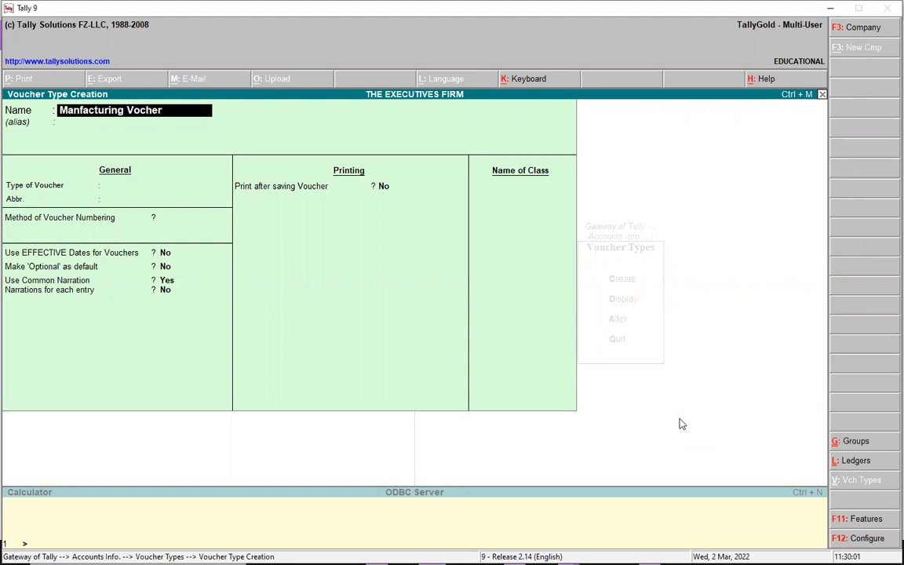
key(Return)
key(Return)
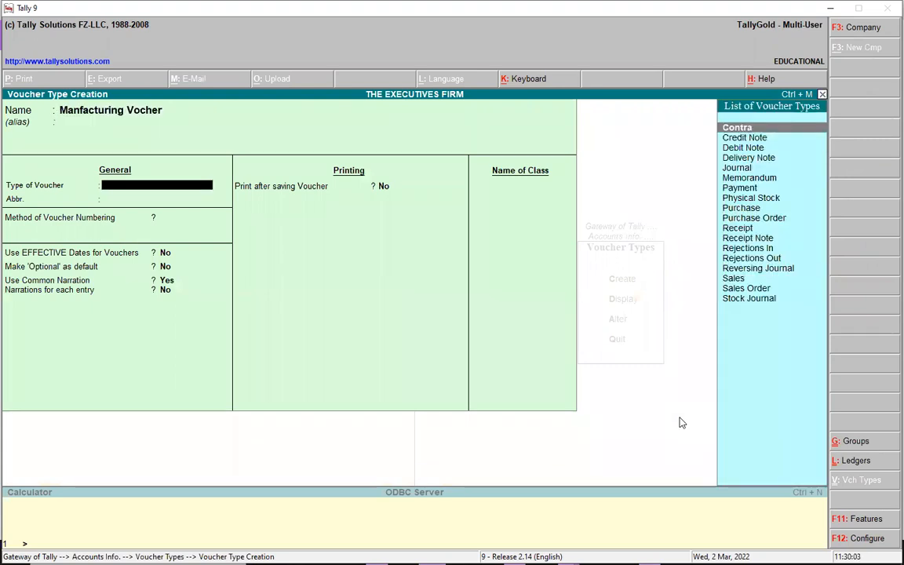
click(746, 302)
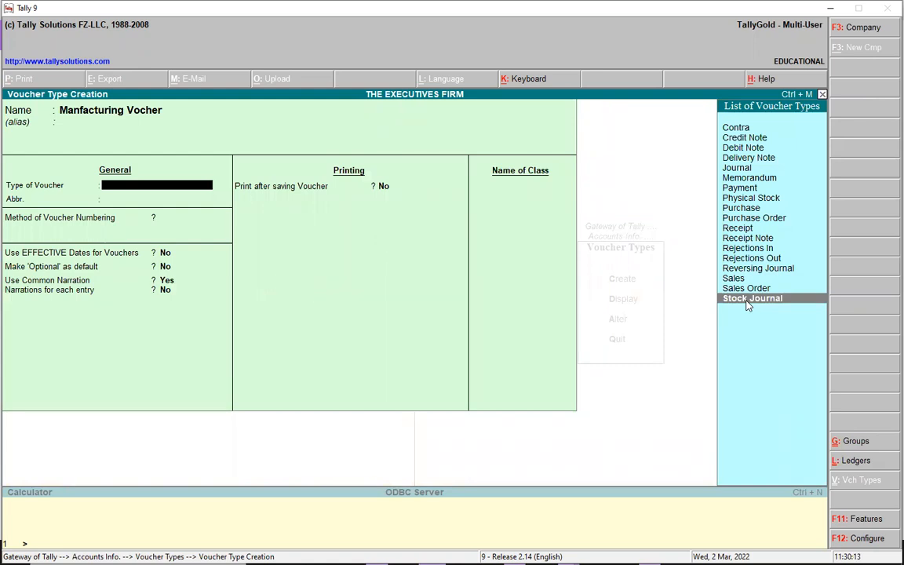
click(747, 304)
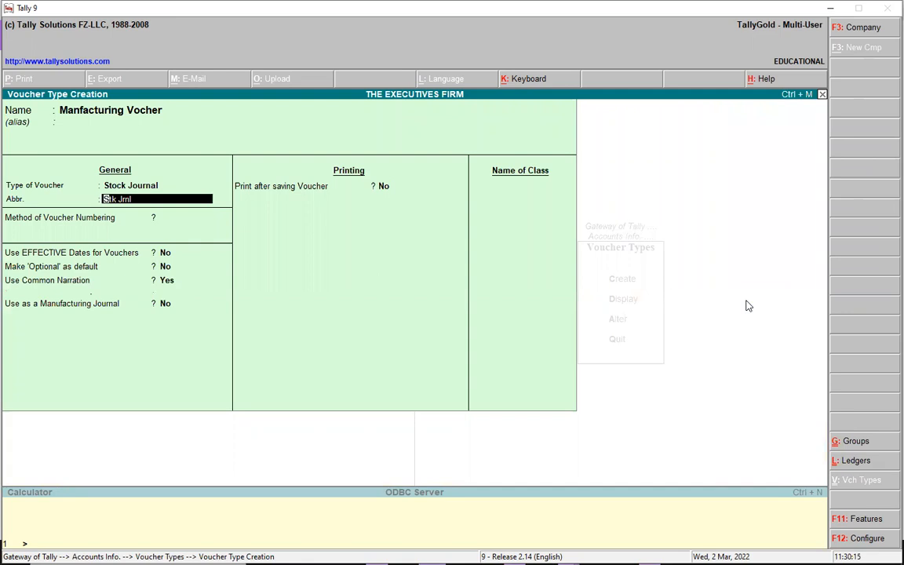
key(Return)
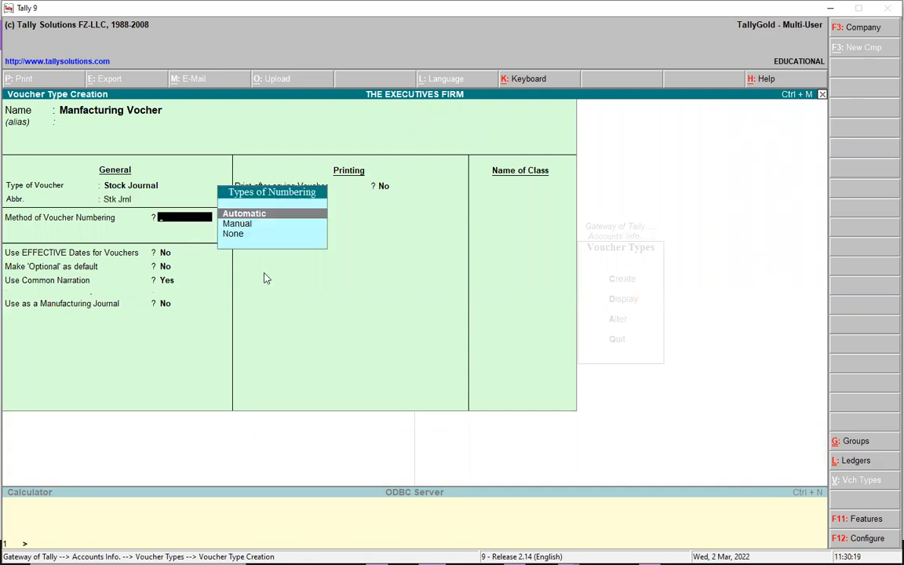
Set the voucher type's numbering method to Manual and turn on Prevent Duplicates.
key(Down)
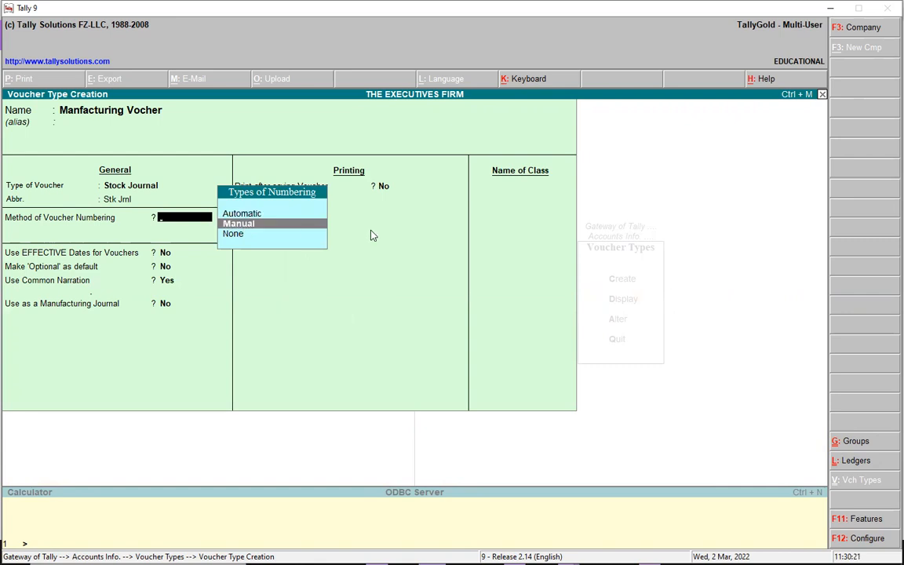
key(Return)
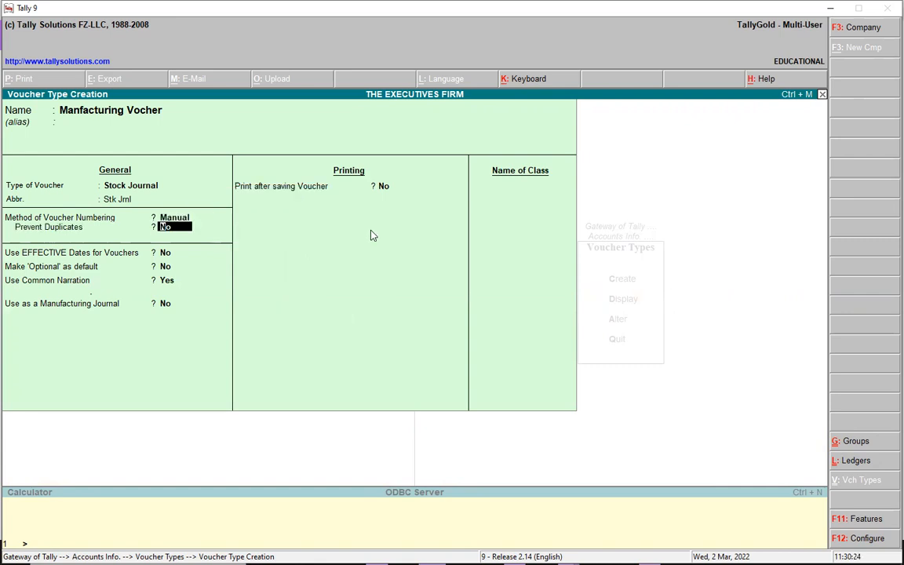
key(y)
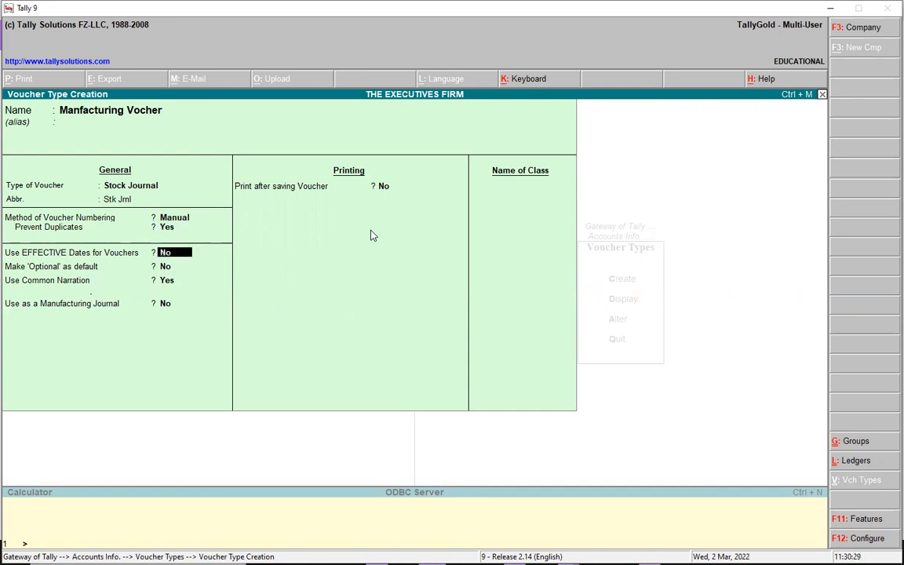
Set the voucher type to be used as a manufacturing journal, save it and leave voucher type creation.
key(Return)
key(Return)
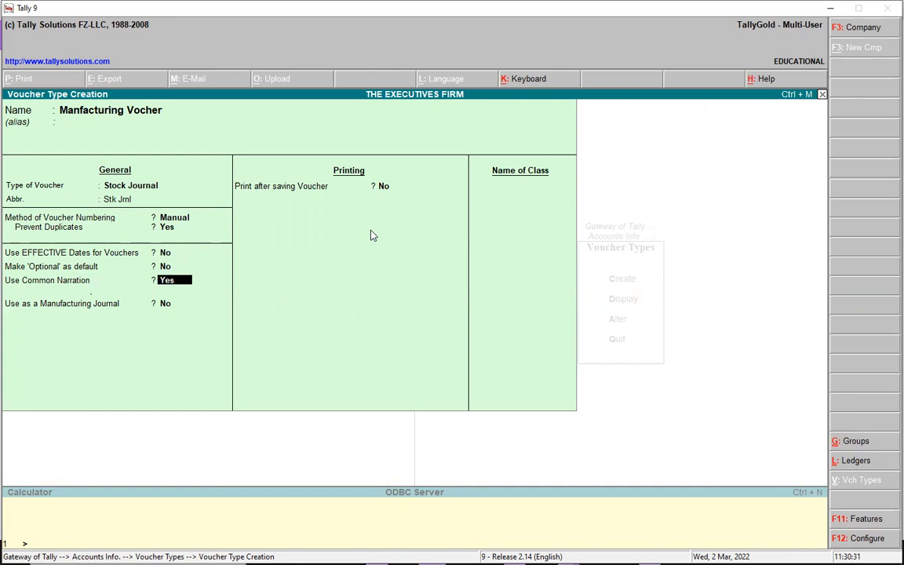
key(Return)
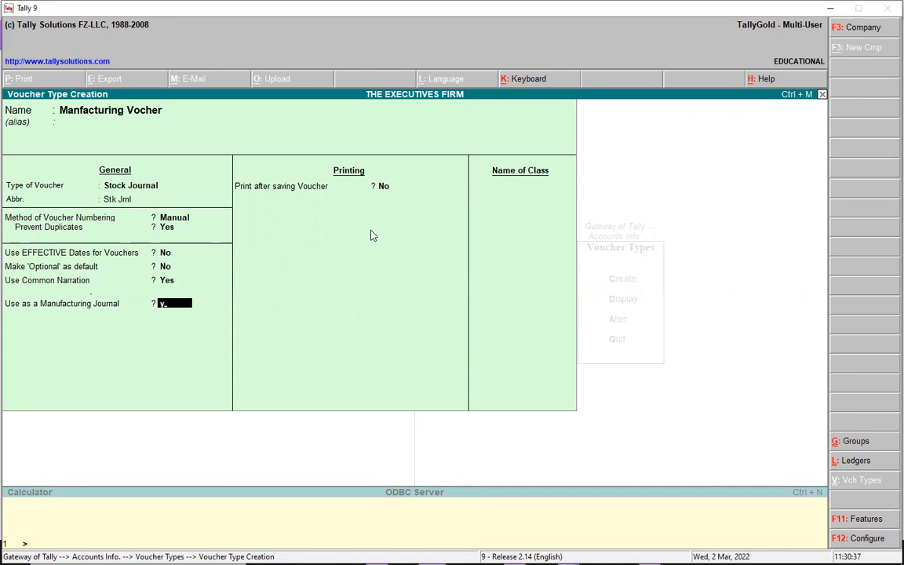
key(y)
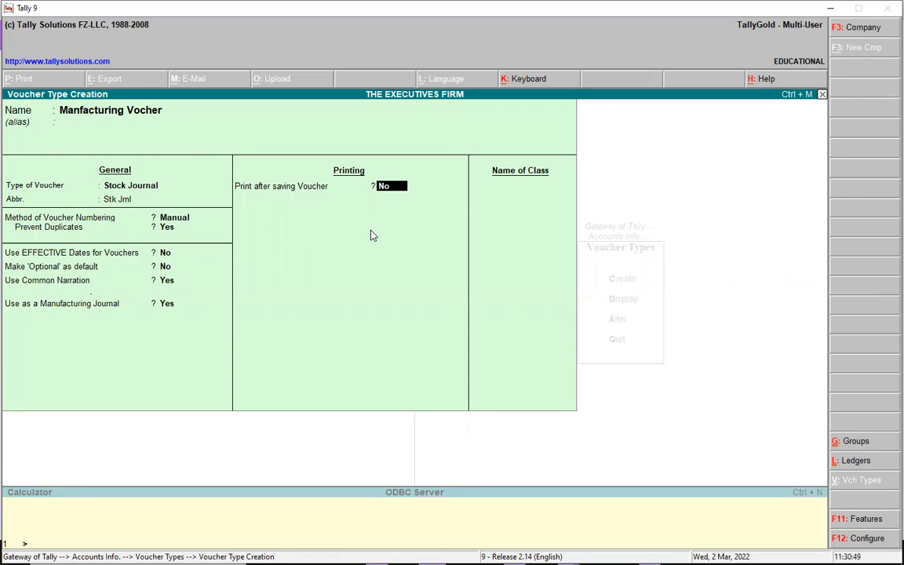
key(ctrl+a)
key(Escape)
key(y)
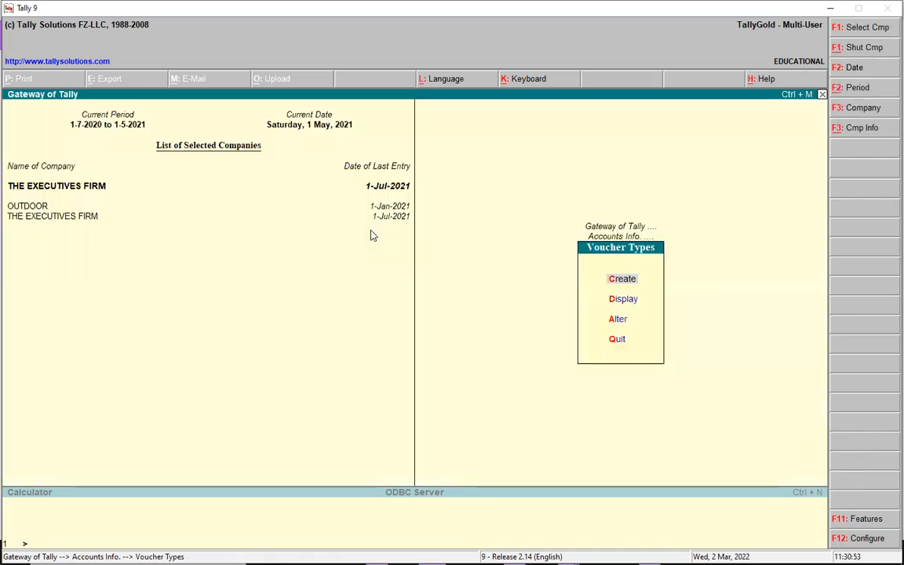
Check the list of alterable voucher types for the new manufacturing voucher and return to the Gateway of Tally.
key(Escape)
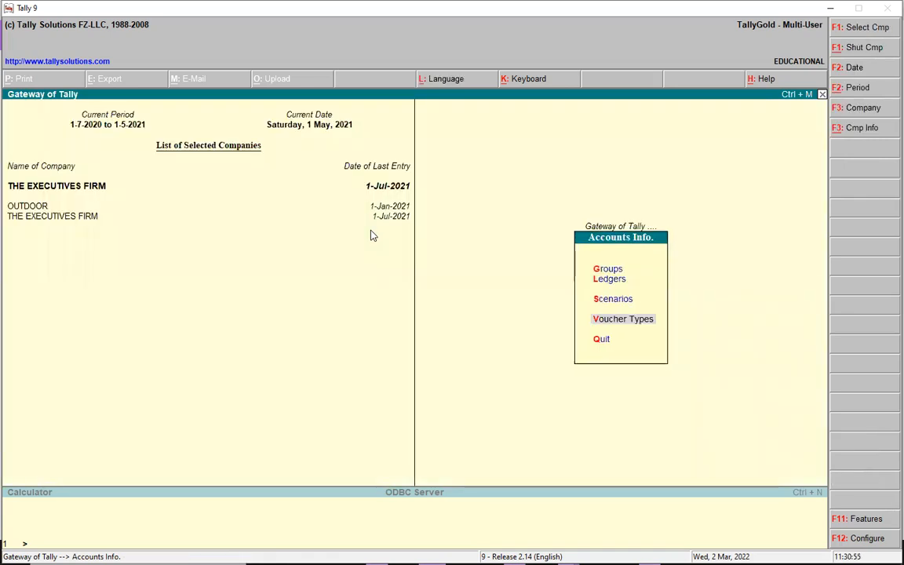
key(v)
key(a)
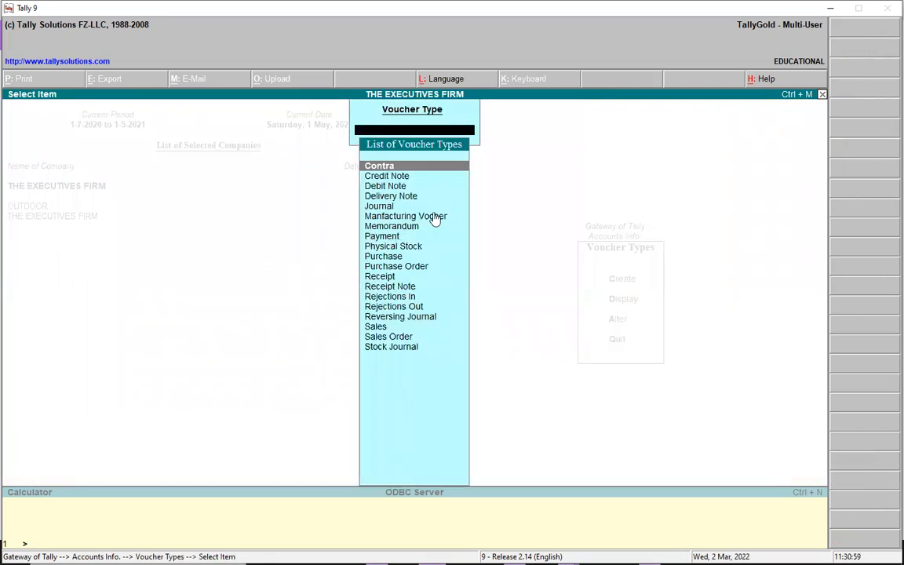
key(Escape)
key(Escape)
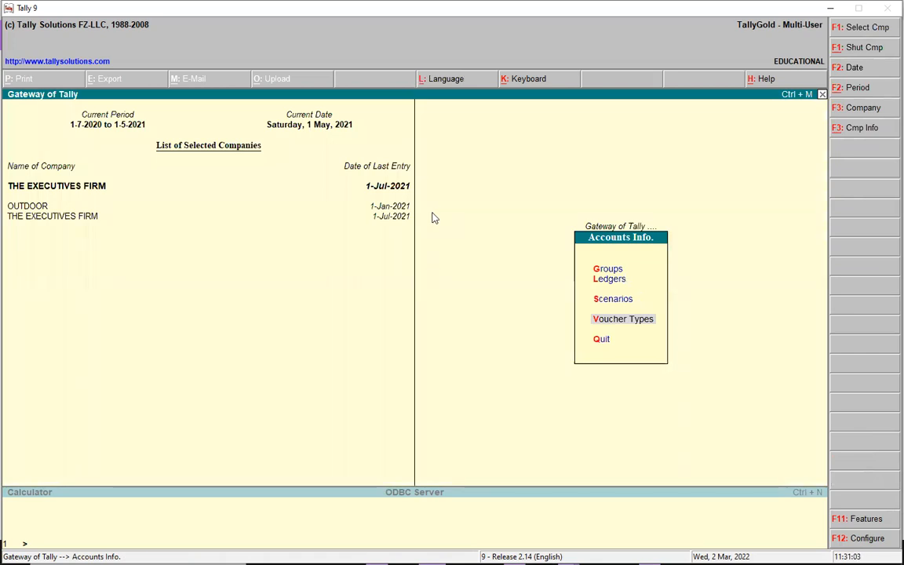
key(Escape)
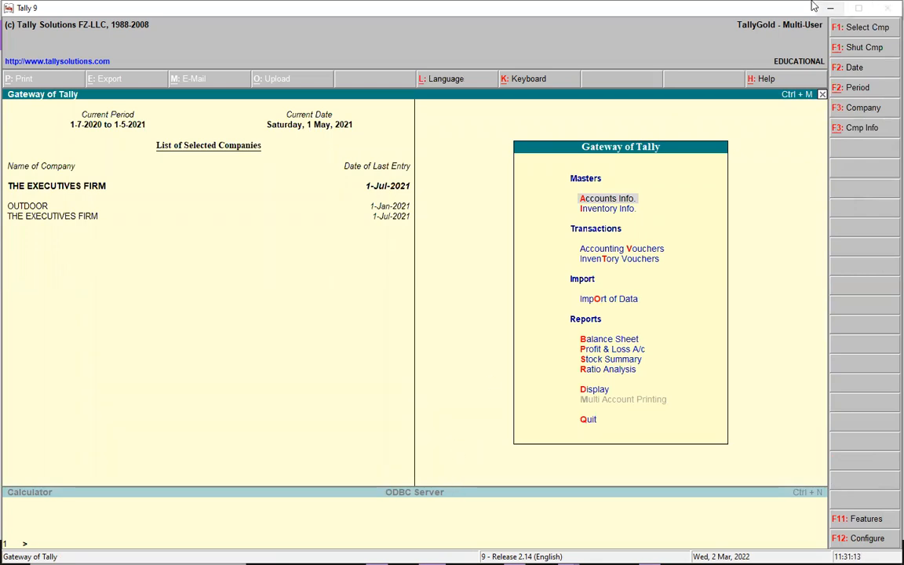
Switch to the Word document, enlarge it to 140% to read the phone's requirements, and return to Tally.
click(828, 11)
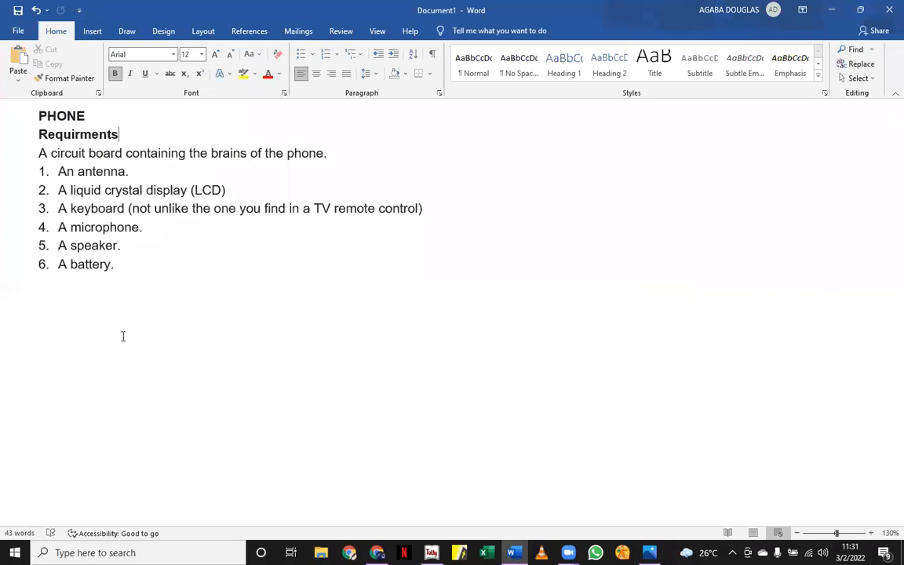
click(871, 535)
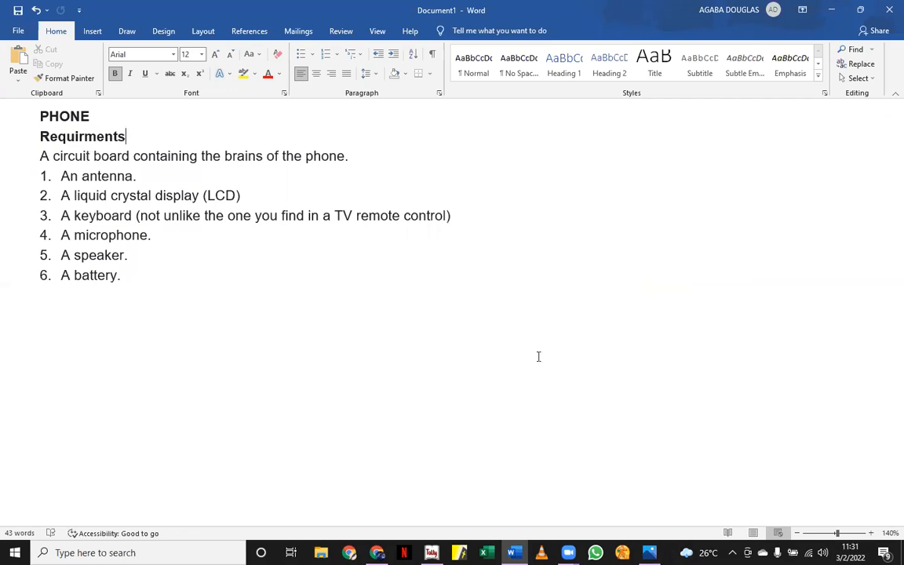
click(431, 553)
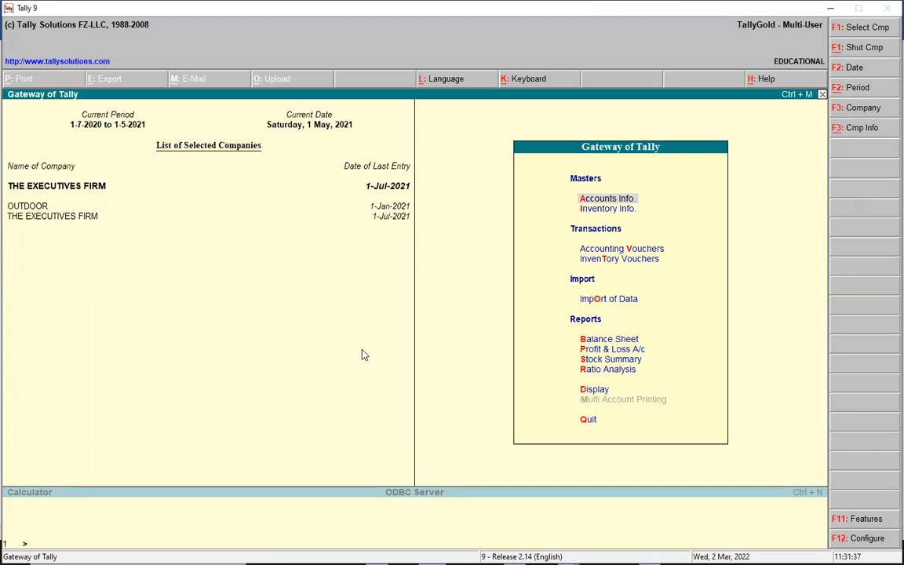
Create a stock group named "Final Product" under Primary with item quantities allowed to be added.
key(i)
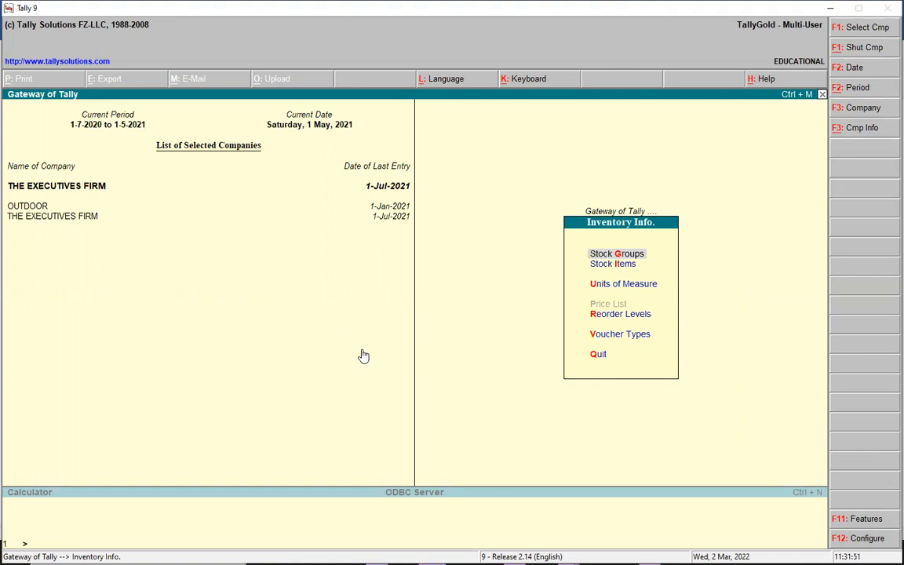
key(Return)
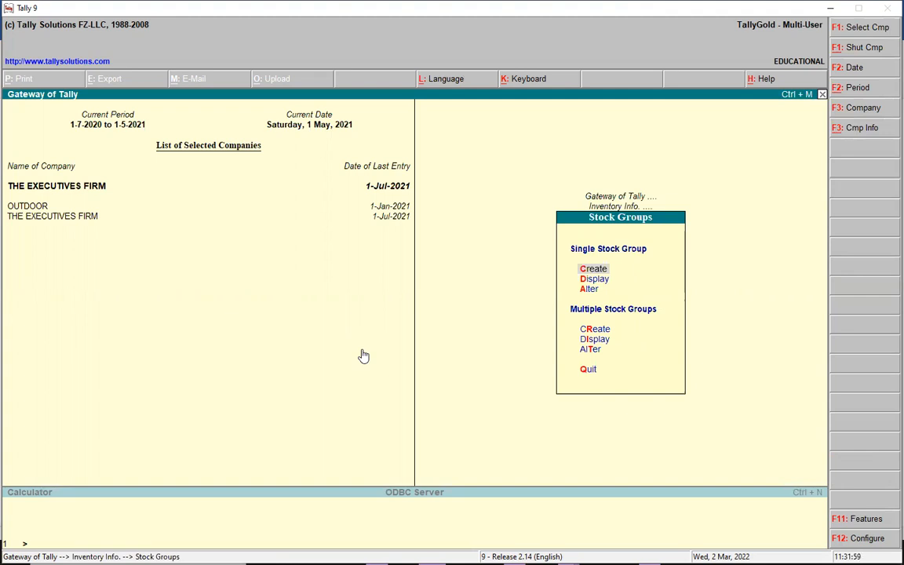
key(Return)
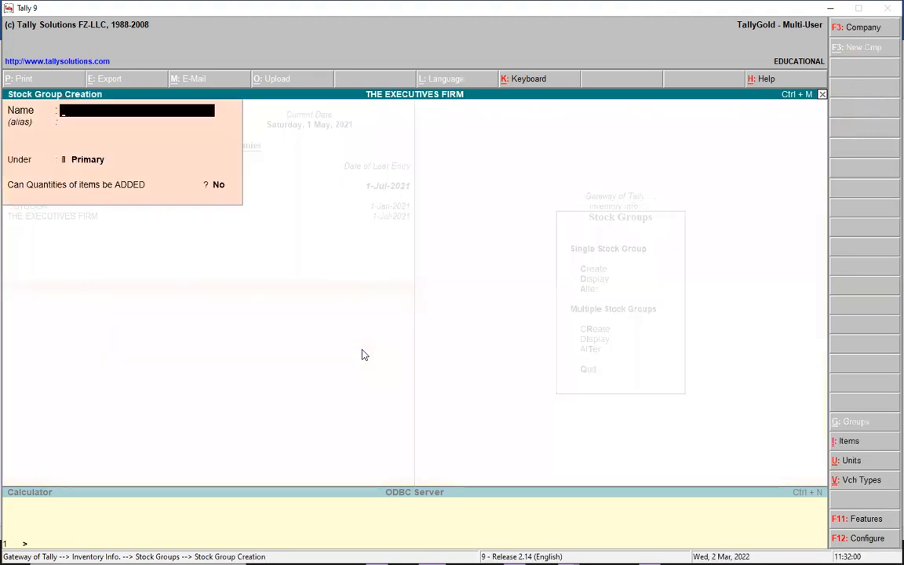
text(Fina)
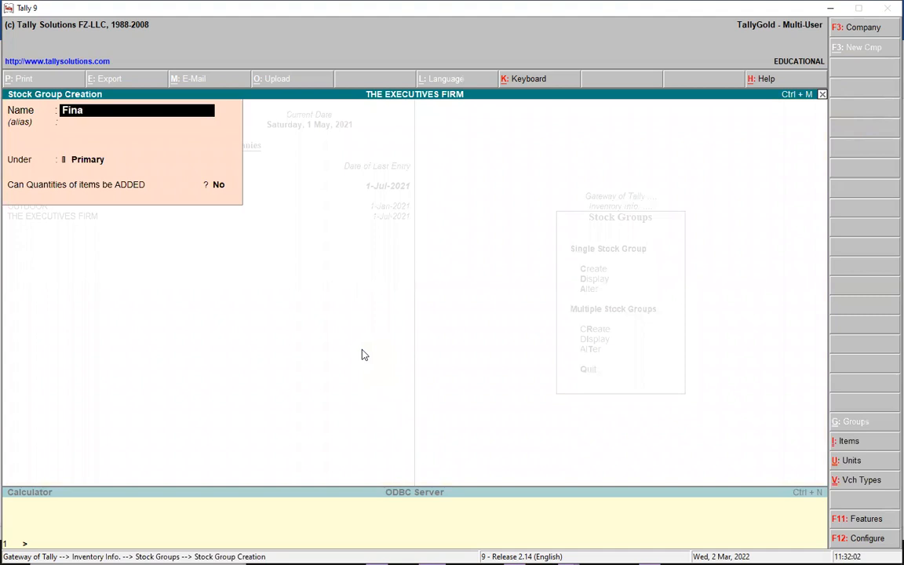
text(l Product)
key(Return)
key(Return)
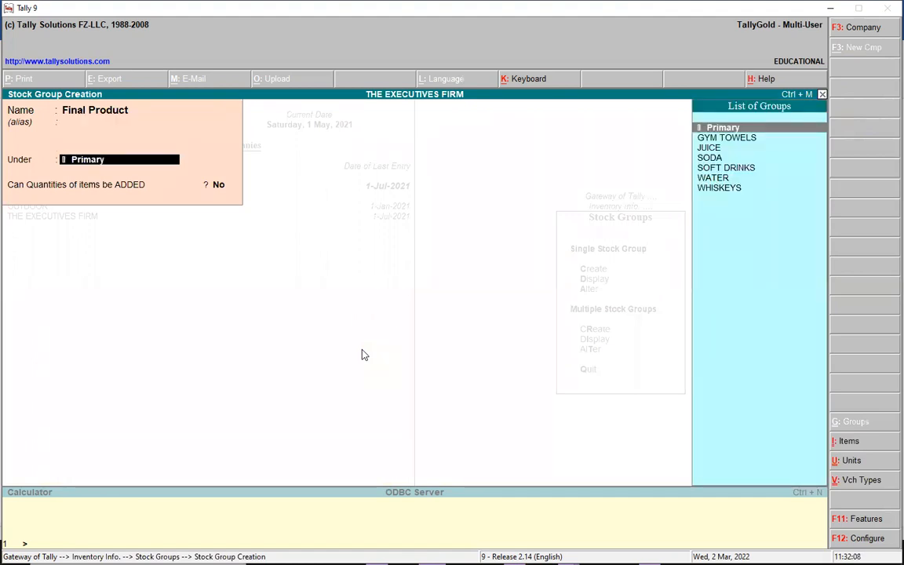
key(Return)
text(y)
key(Return)
key(Return)
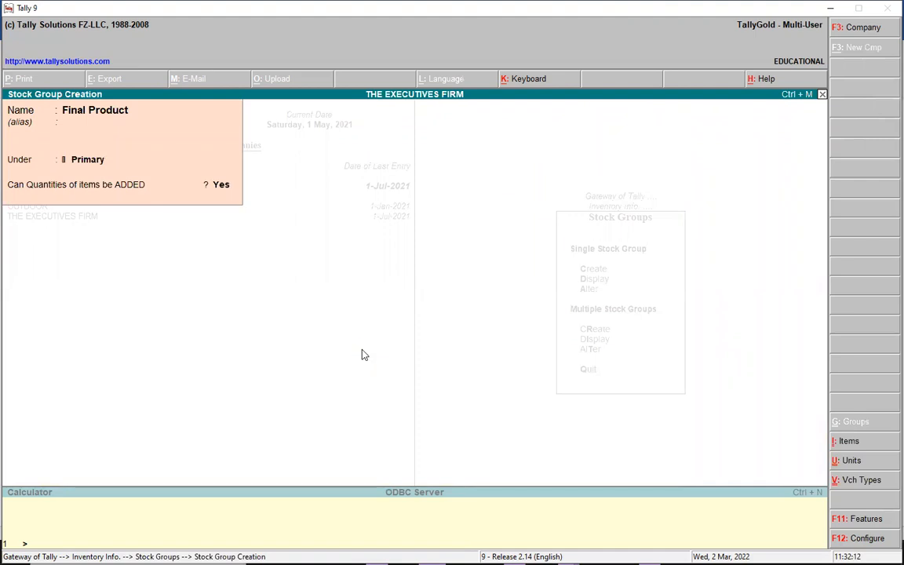
Create a stock group named "Raw Materials" under Primary and go back to the inventory masters.
text(Raw Materials)
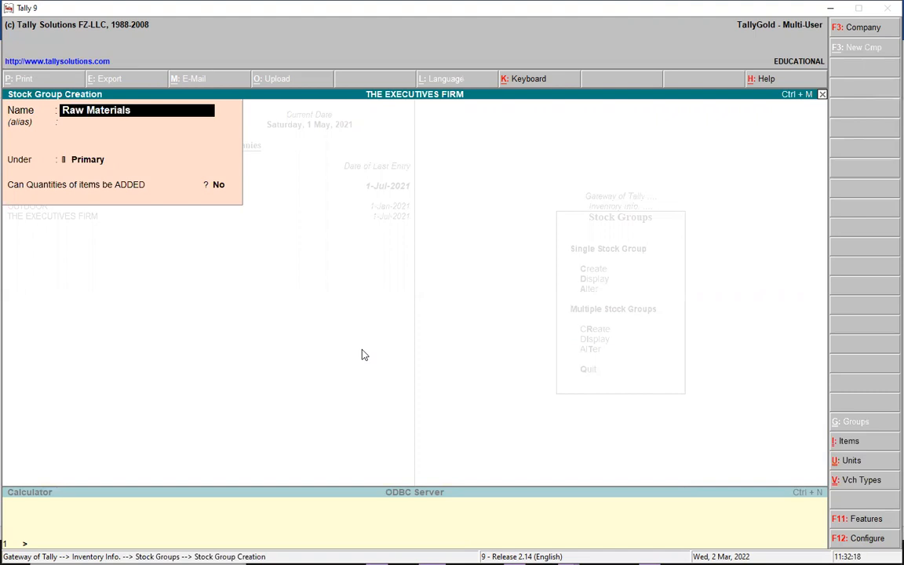
key(Return)
key(Return)
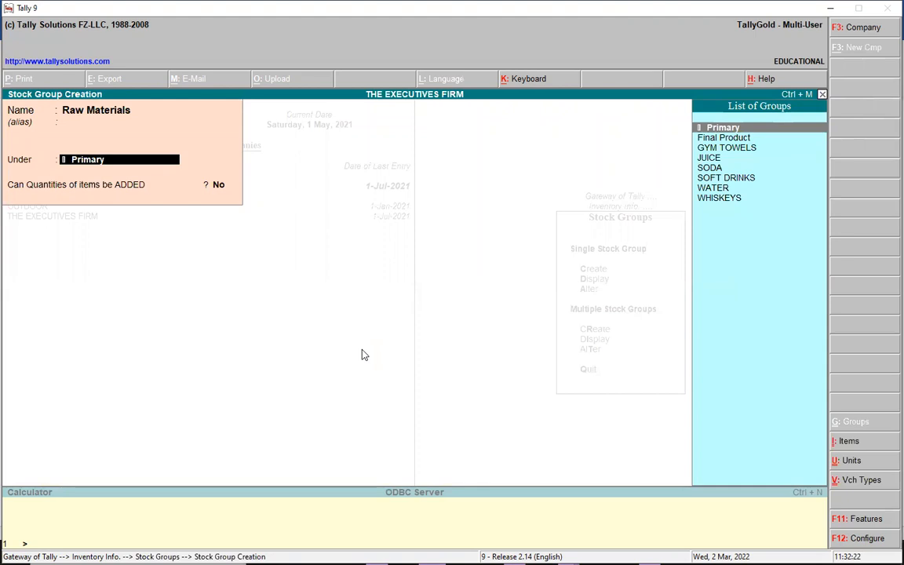
key(Return)
key(Return)
key(y)
key(Escape)
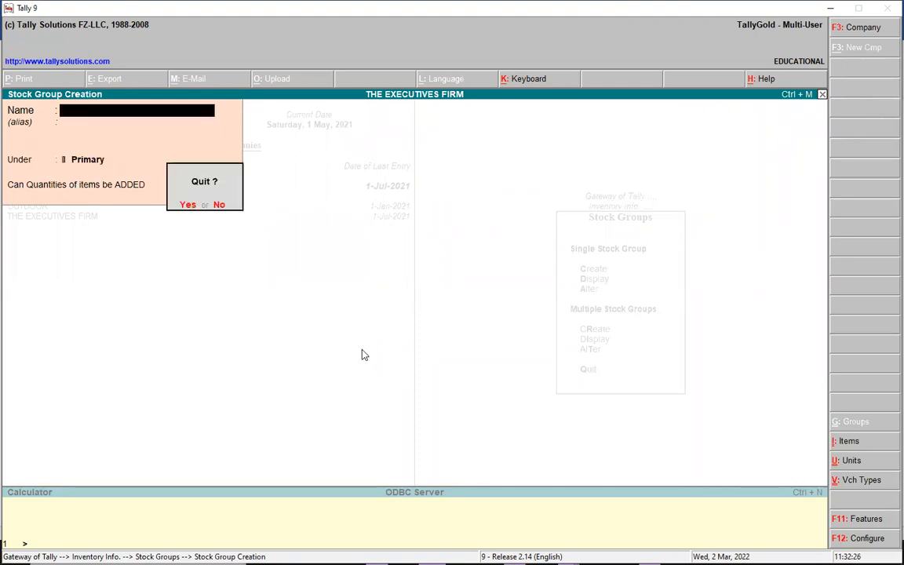
key(y)
key(Escape)
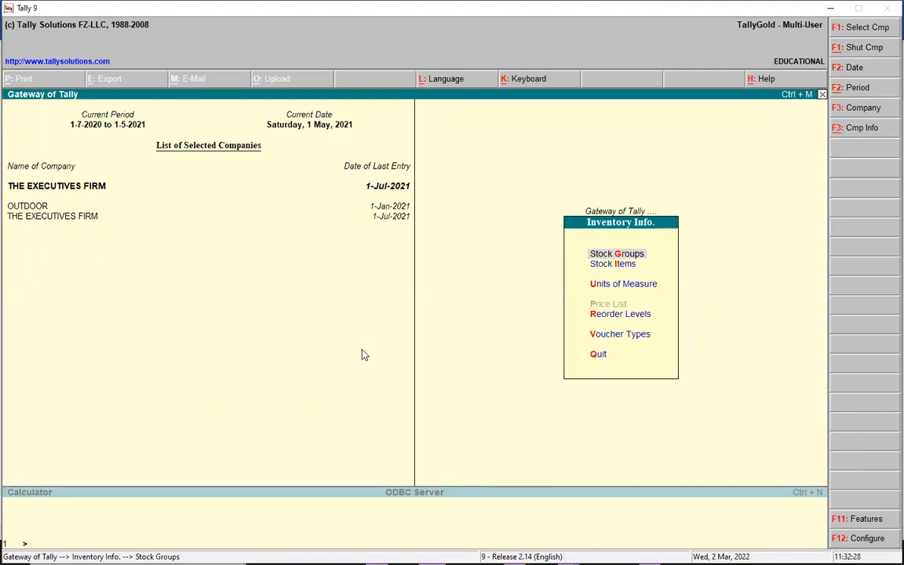
Start creating multiple stock items under the Raw Materials group and name the first item "Circuit Board".
key(i)
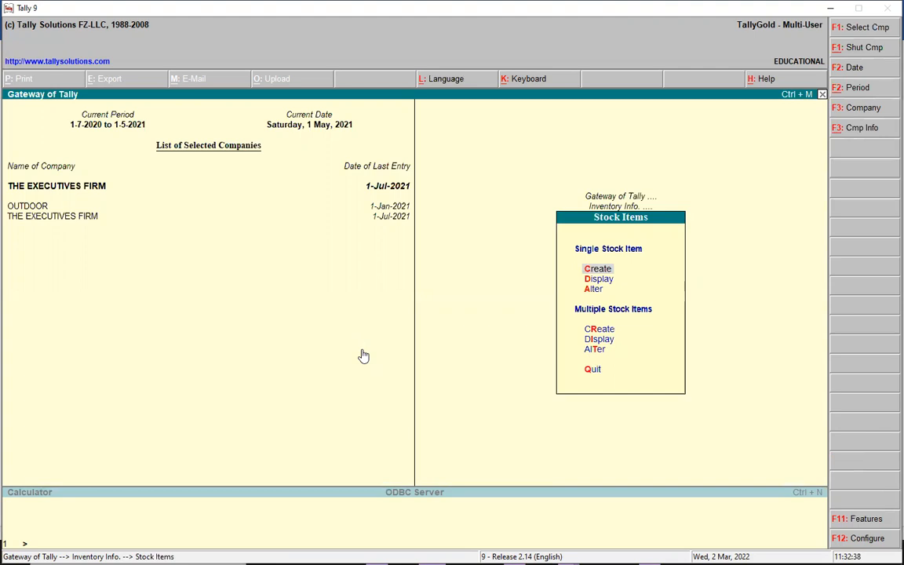
key(r)
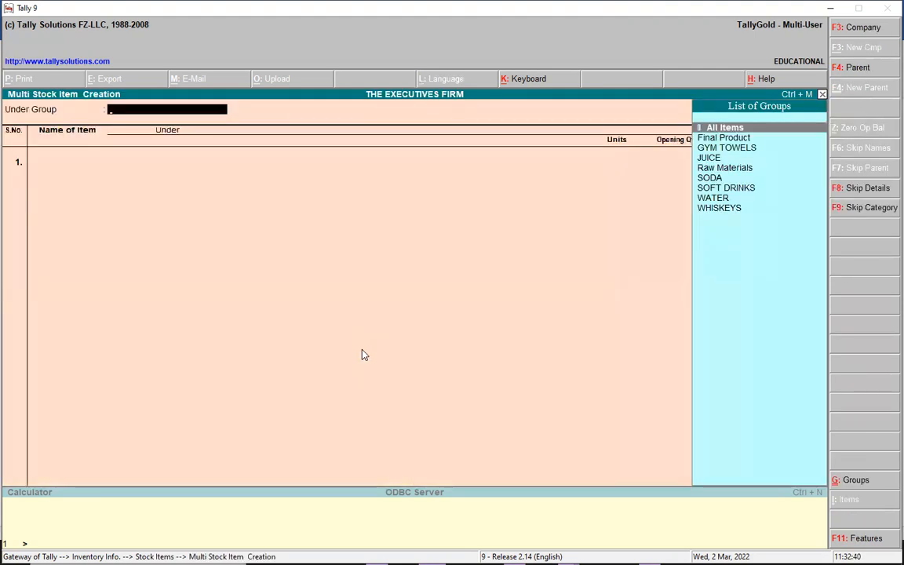
click(724, 168)
key(Return)
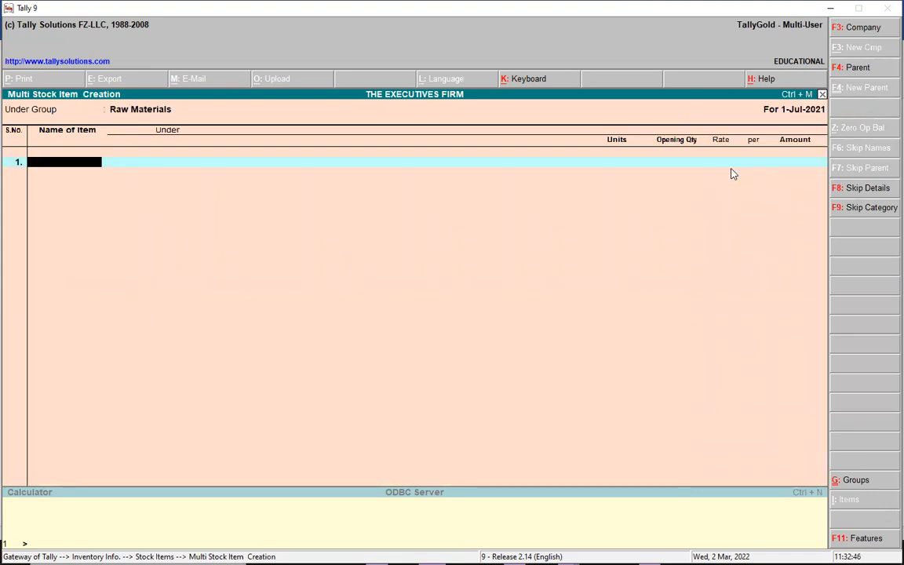
text(Circuit Board)
key(Return)
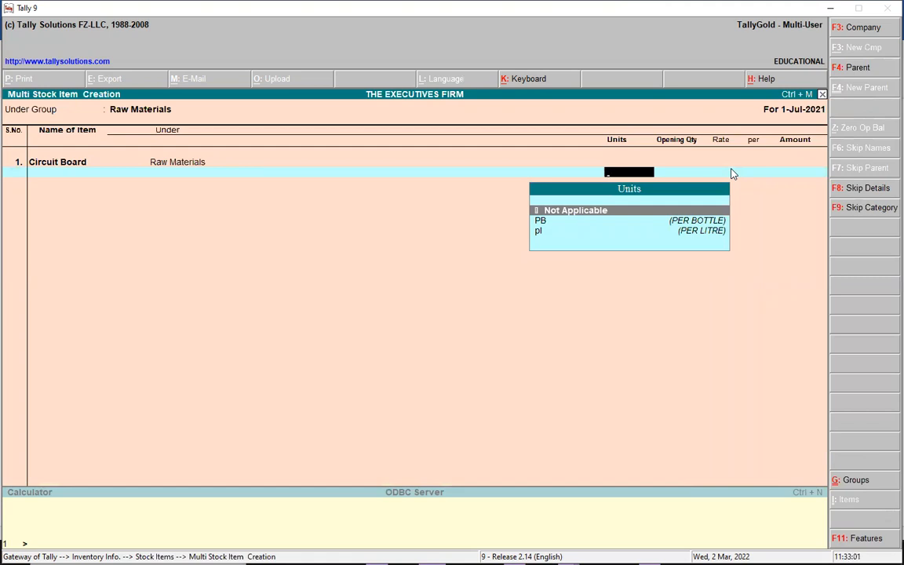
Create a simple unit with symbol E and formal name EACH, and use it as the Circuit Board's unit.
text(n)
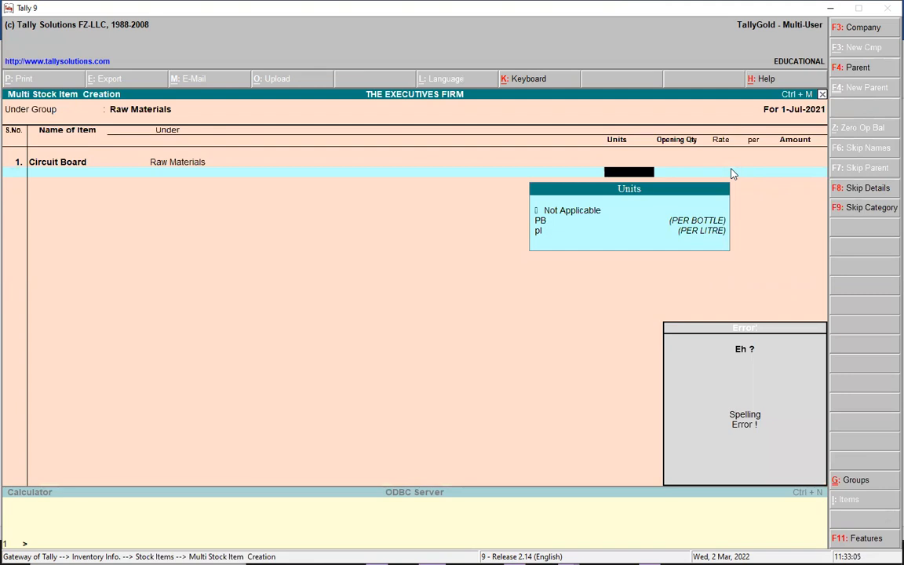
key(Return)
key(alt+c)
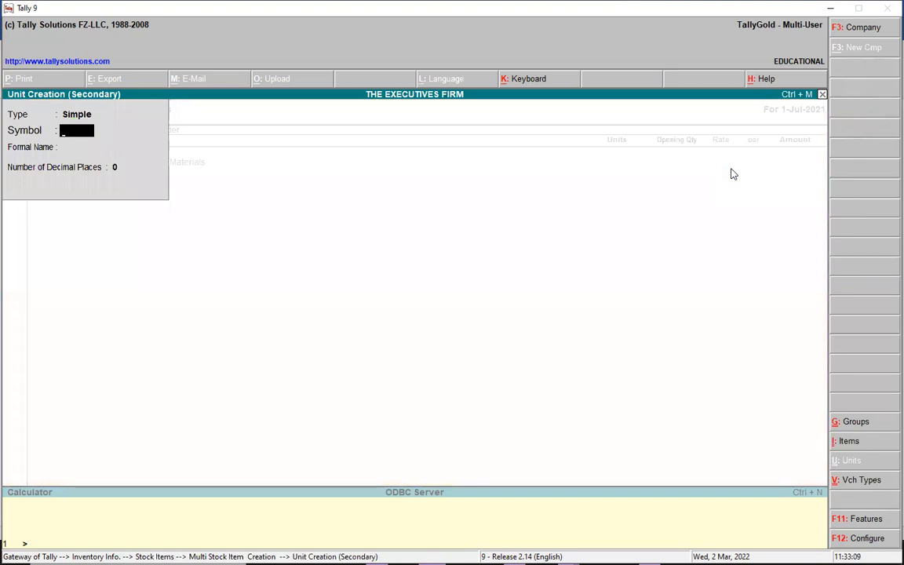
text(eac)
key(BackSpace)
key(BackSpace)
key(BackSpace)
text(E)
key(Return)
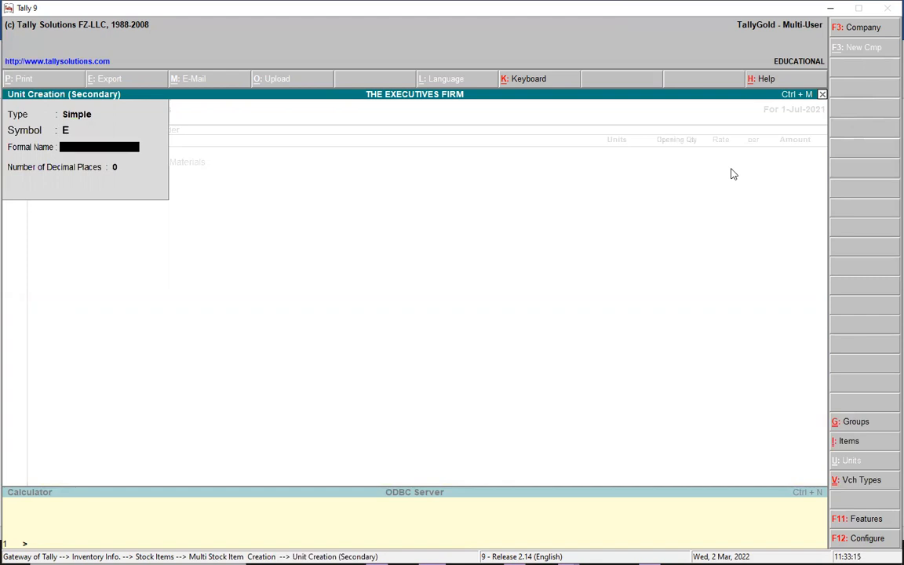
text(EACH)
key(Return)
key(Return)
key(Return)
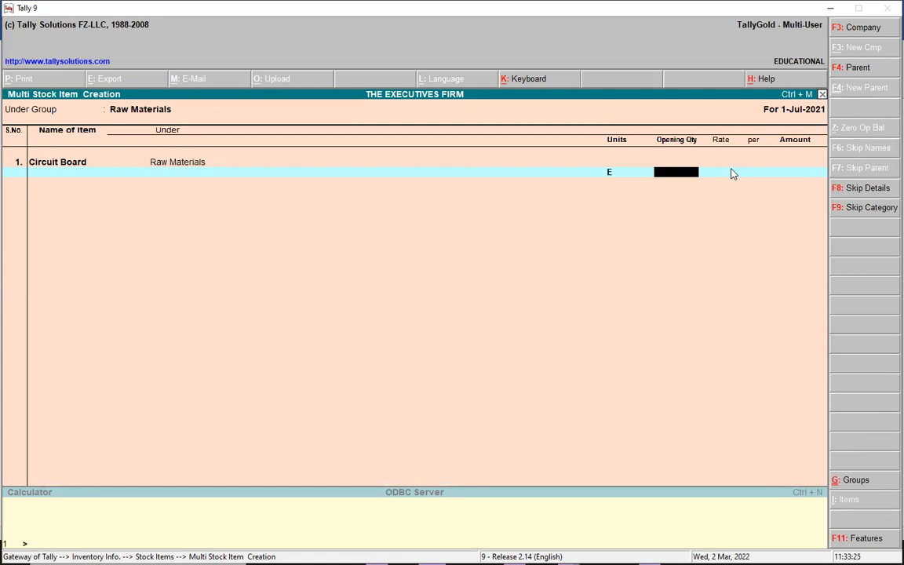
Set the Circuit Board's opening quantity to 500 at a rate of 5,000 per E.
text(500)
key(Return)
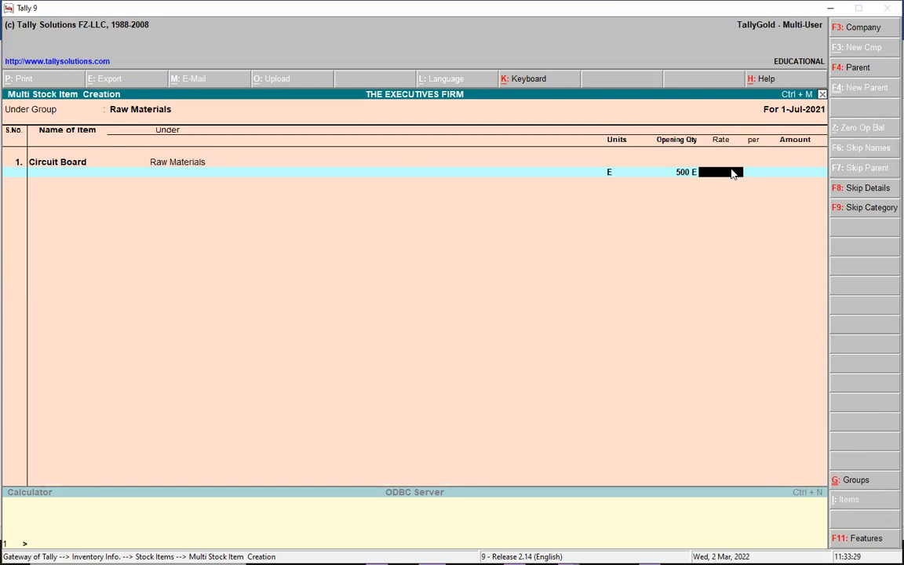
text(5,000)
key(Return)
key(Return)
key(Return)
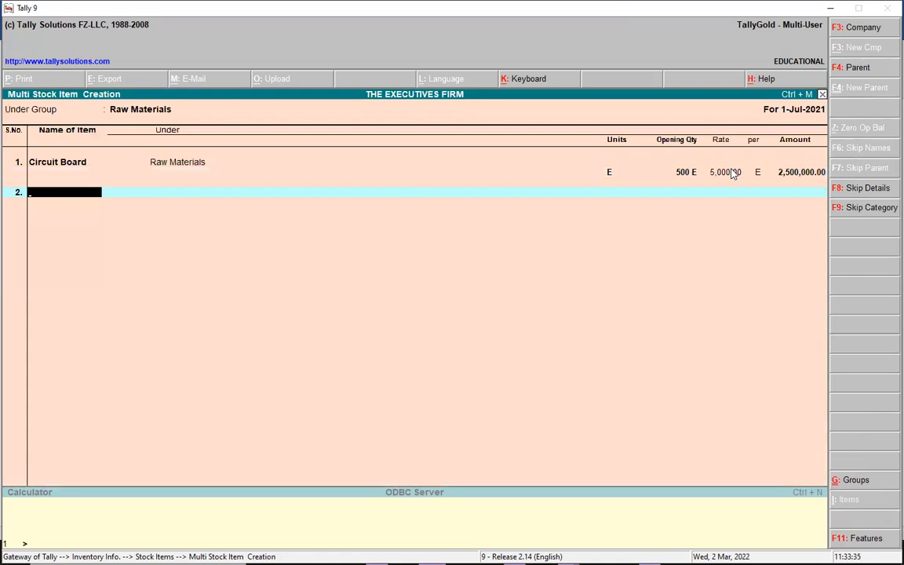
Add the raw material "AN ANTENNA" with unit E, opening quantity 400 and a rate of 6,000.
text(AN ANTE)
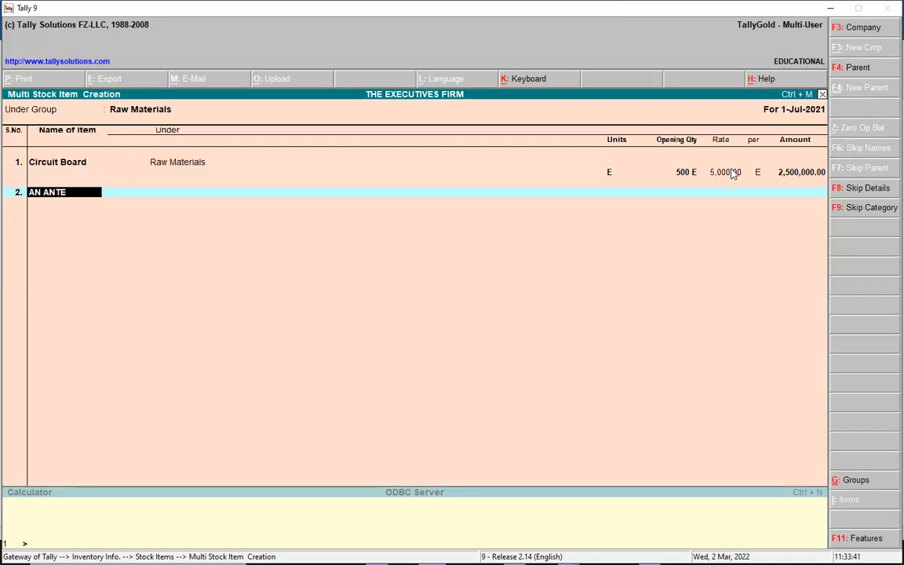
text(NNA)
key(Return)
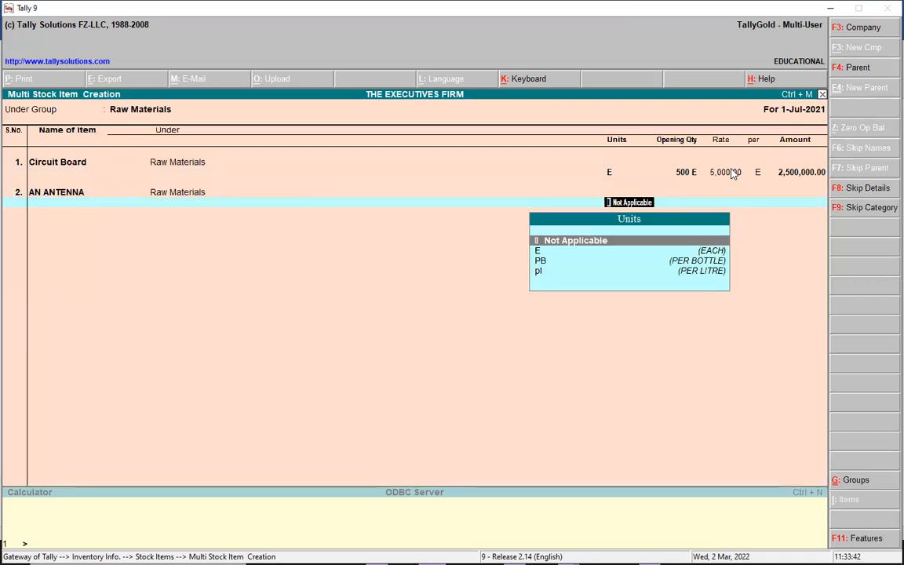
key(Down)
key(Return)
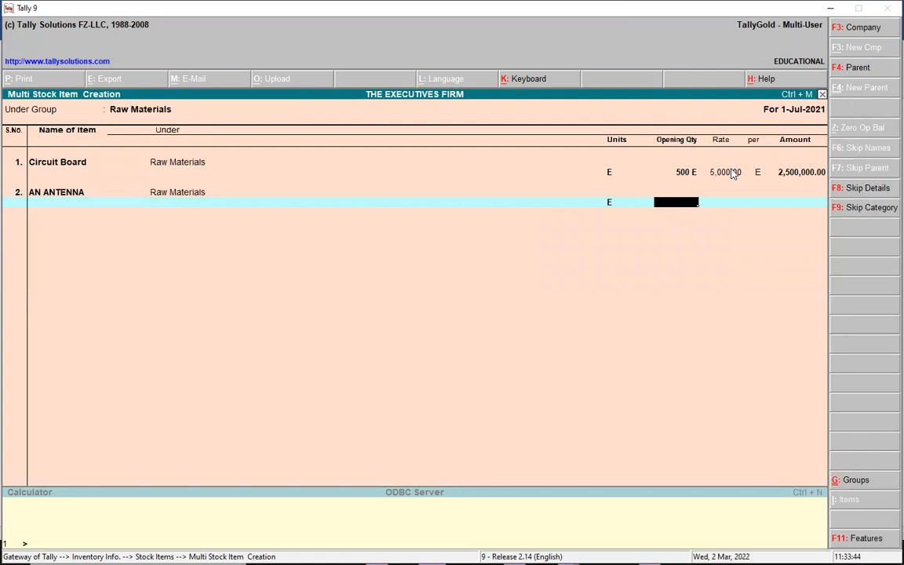
text(400)
key(Return)
text(6)
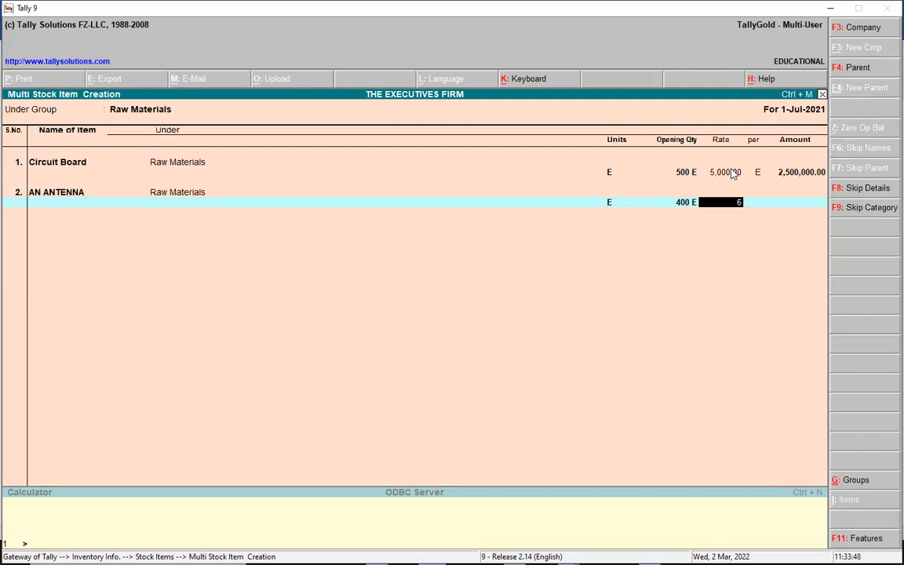
text(,00000)
key(Return)
key(Return)
key(Return)
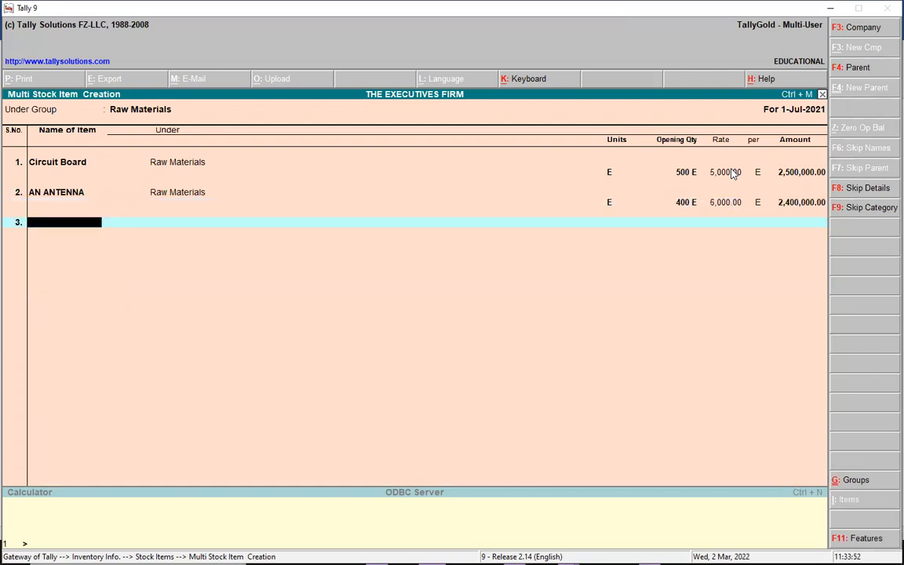
Add the raw material "LCD" with unit E, opening quantity 10 and a rate of 1,000.
text(LCD)
key(Return)
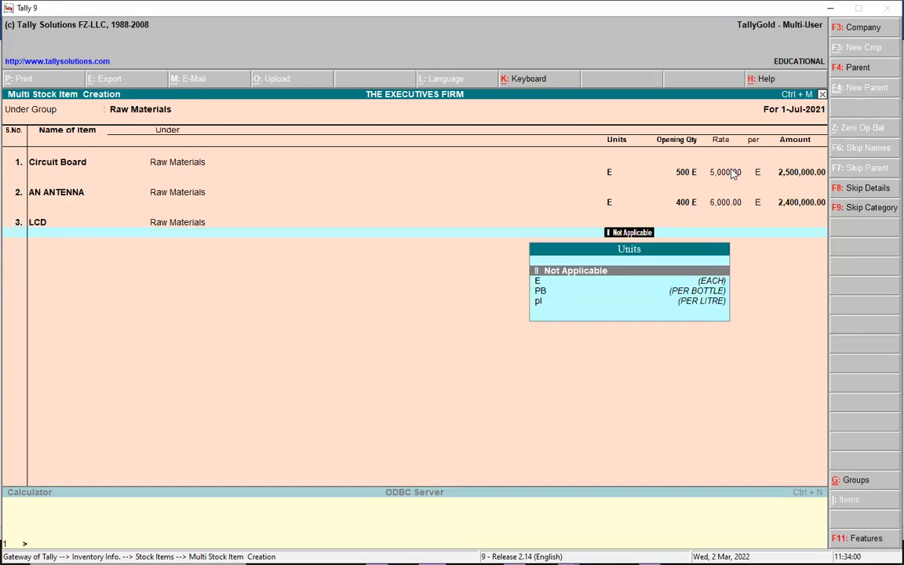
key(Down)
key(Return)
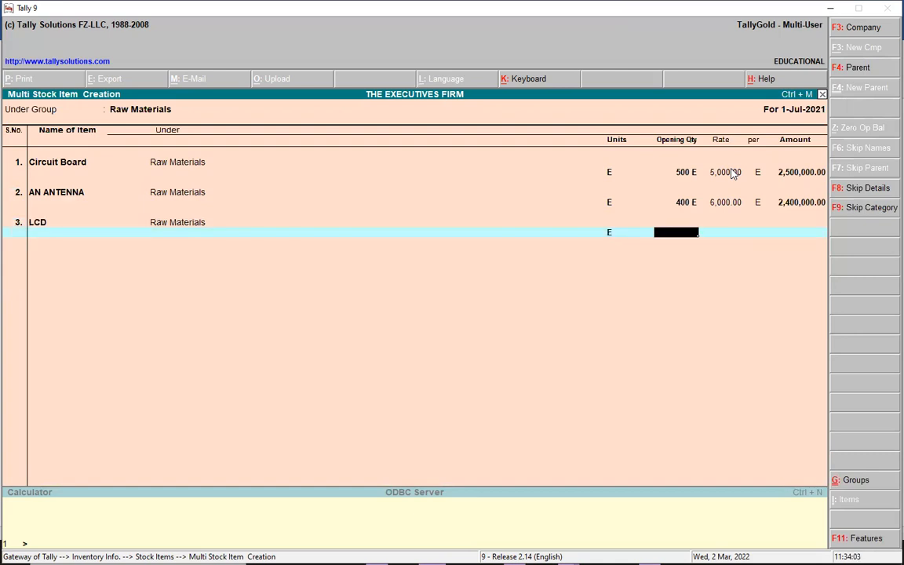
text(10)
key(Return)
text(6)
key(BackSpace)
text(1000)
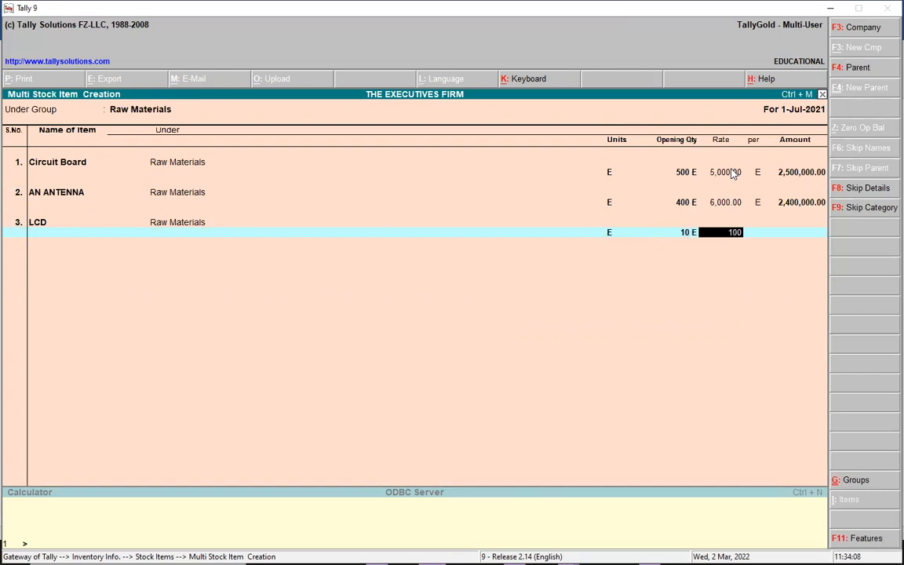
key(Return)
key(Return)
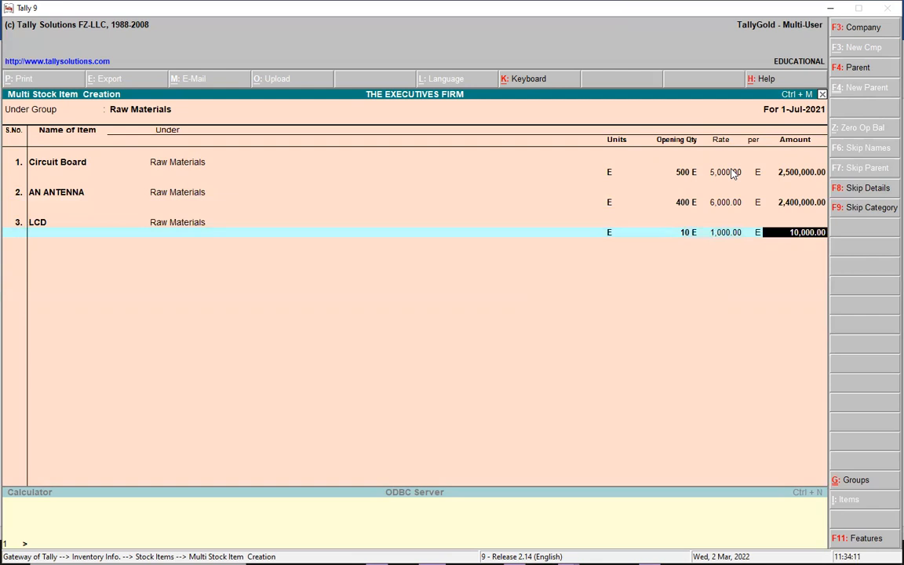
key(Return)
Add the raw material "MICROPHONES" with unit E, opening quantity 30 and a rate of 500.
text(MI)
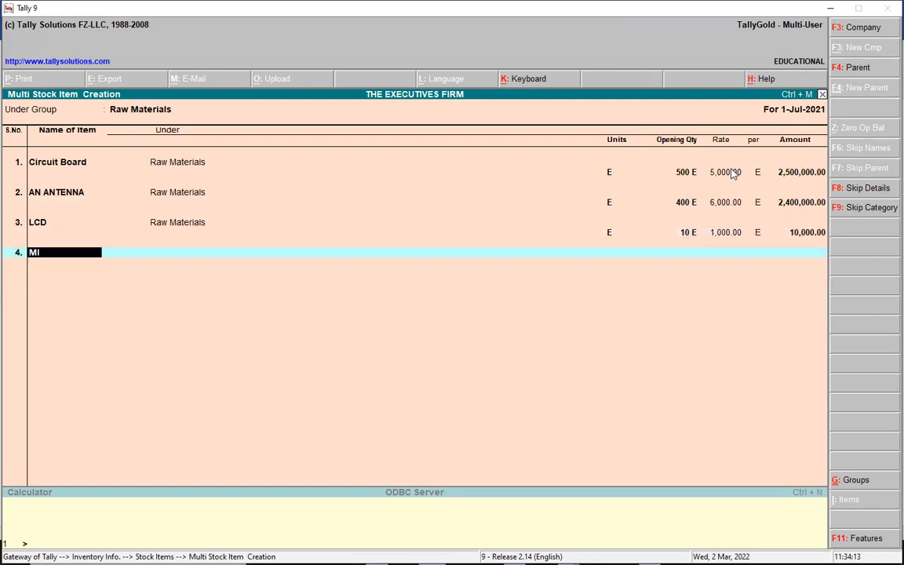
text(CROPHONES)
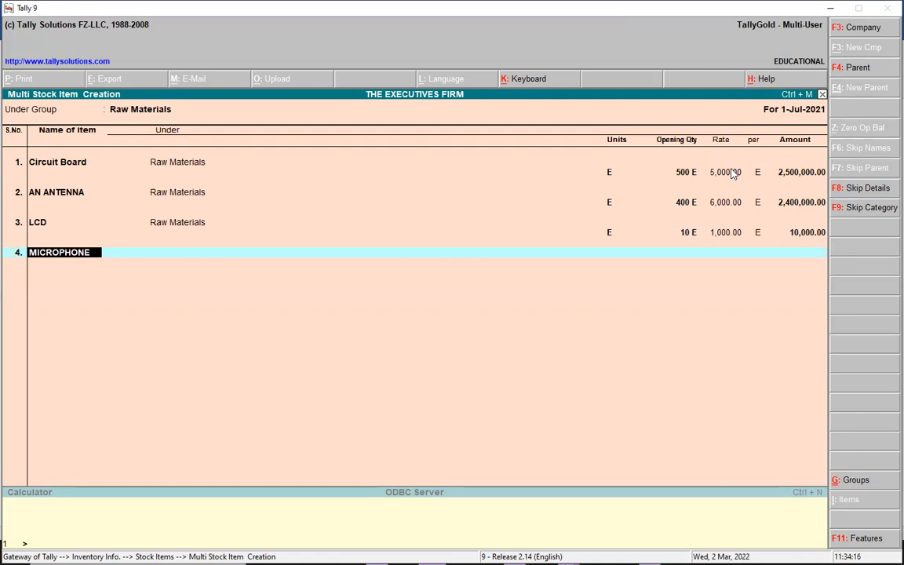
key(Return)
key(Return)
text(E)
key(Return)
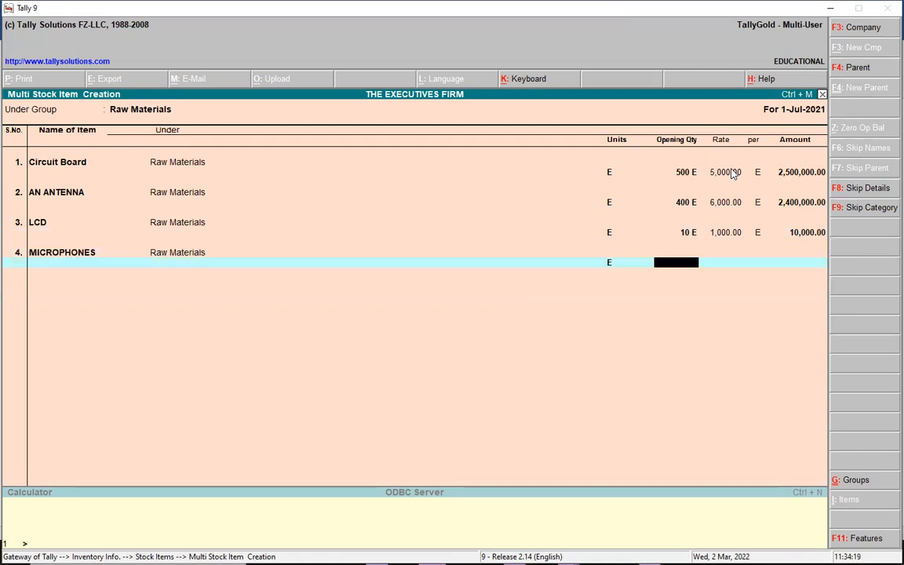
text(30)
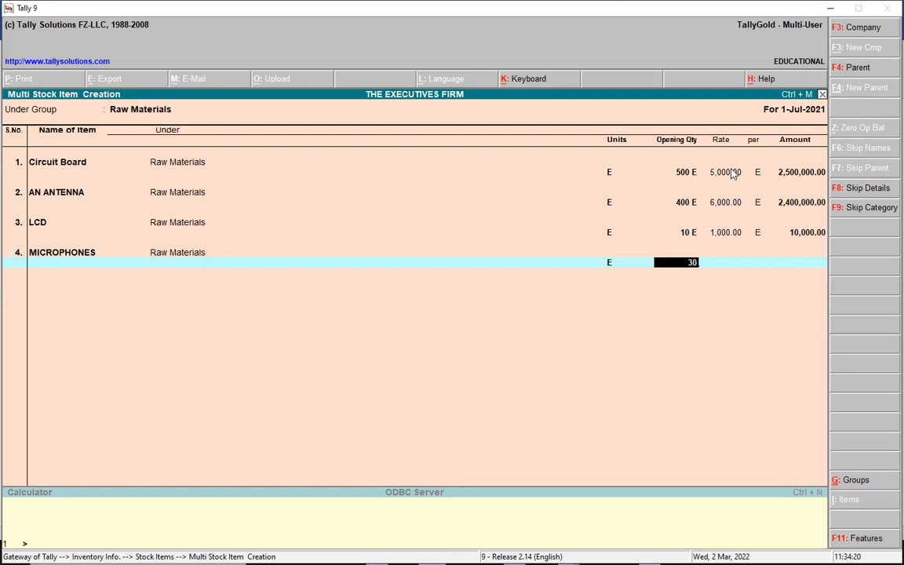
key(Return)
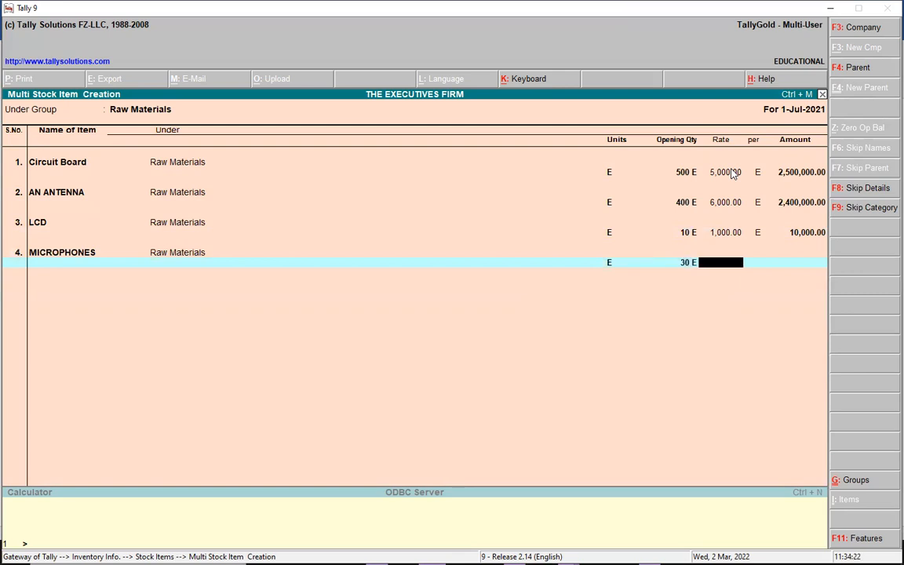
text(500)
key(Return)
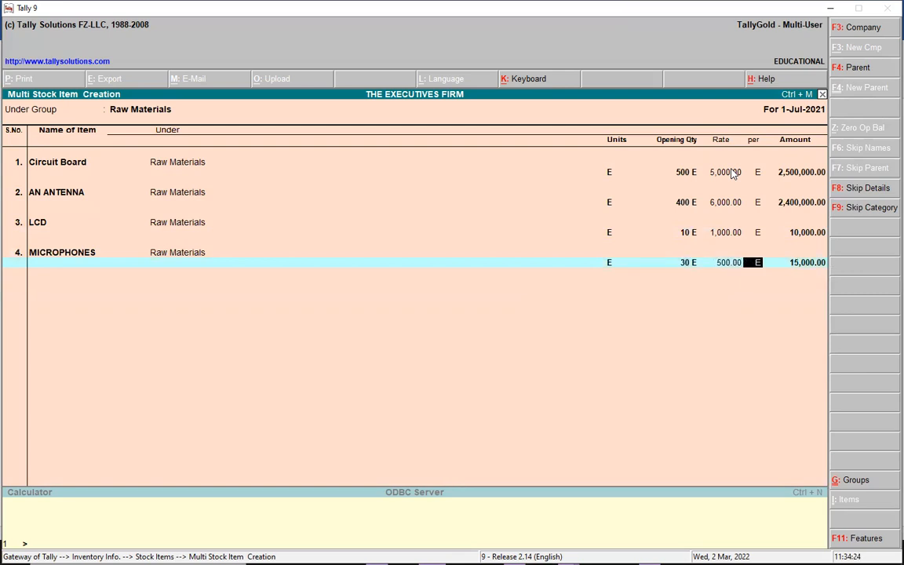
key(Return)
key(Return)
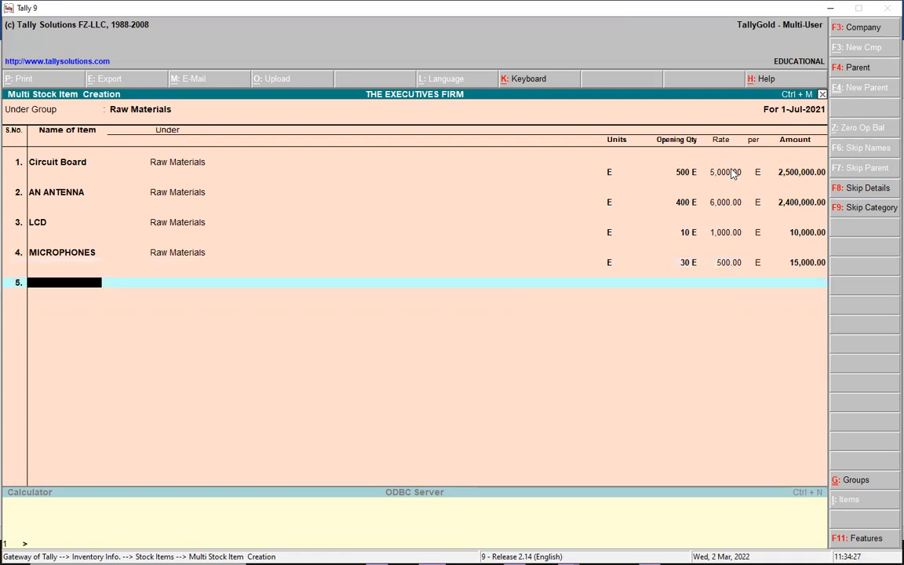
Add the raw material "SPEAKER" with unit E, opening quantity 60 and a rate of 700.
text(SPEAKER)
key(Return)
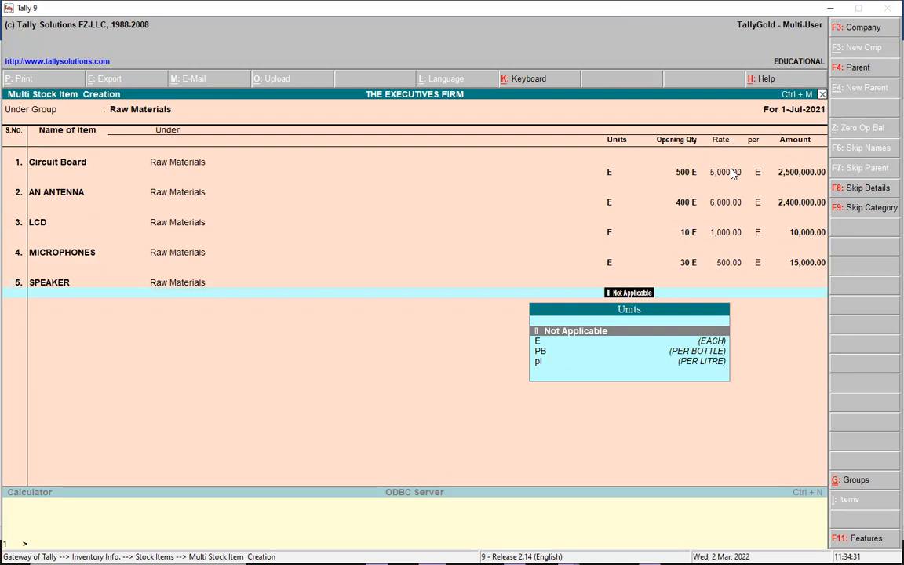
key(Return)
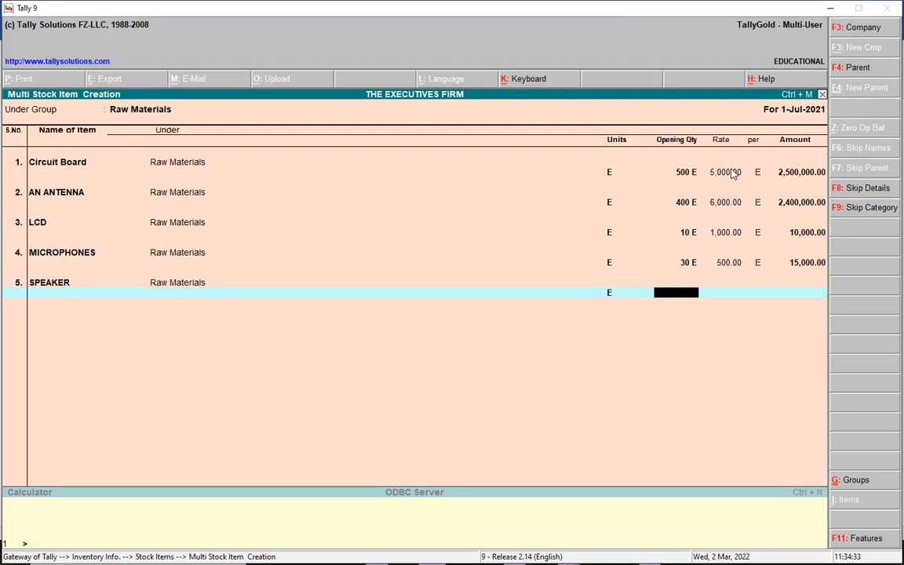
text(60)
key(Return)
key(BackSpace)
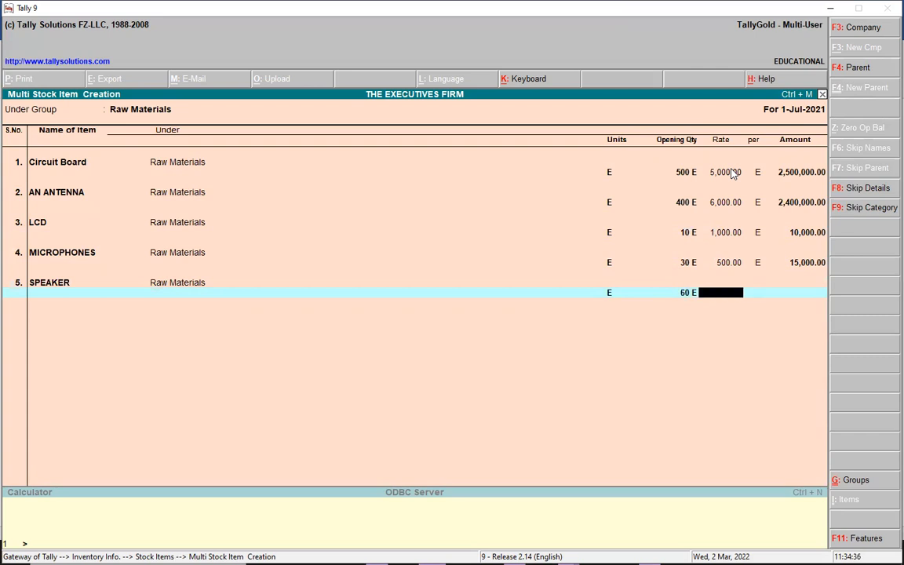
text(700)
key(Return)
key(Return)
key(Return)
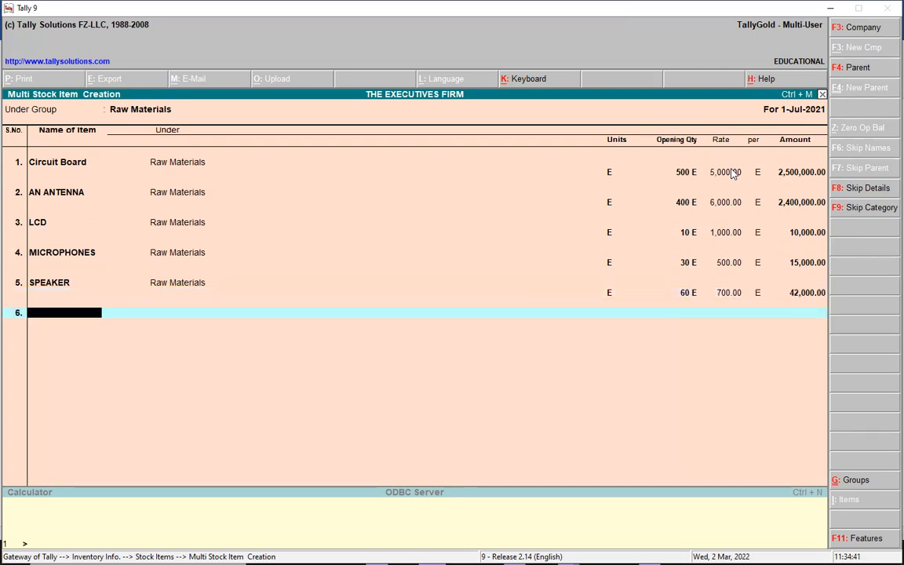
Add the raw material "BATTERY" with unit E, opening quantity 7 and a rate of 800.
text(BATTERY)
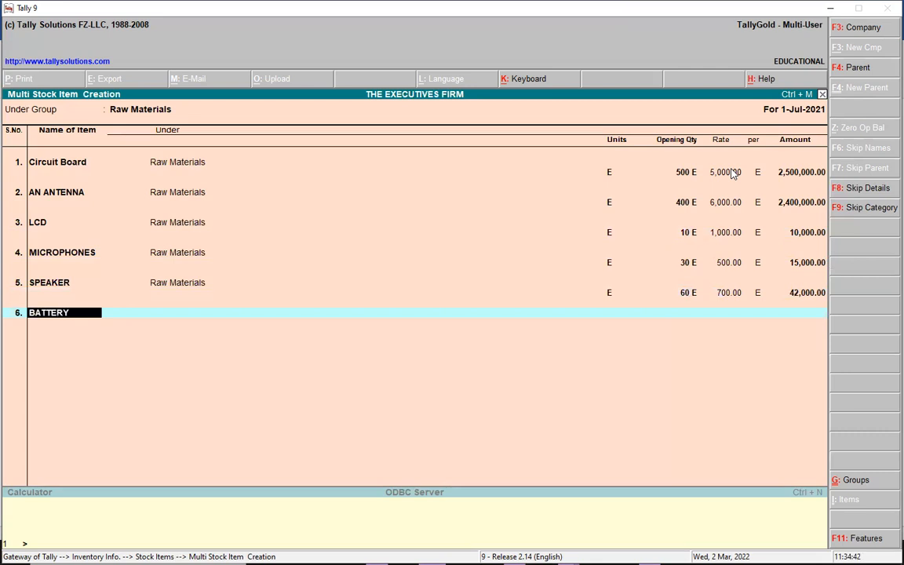
key(Return)
key(Down)
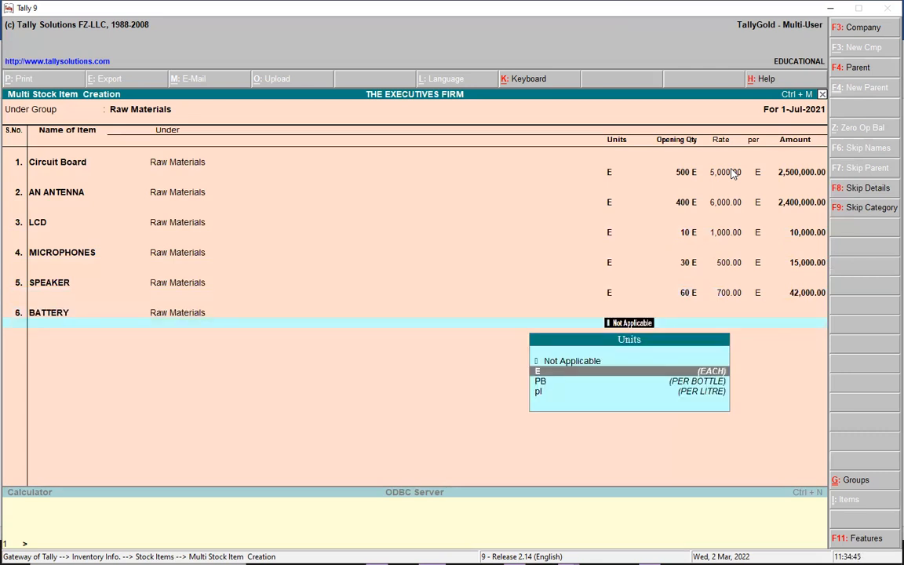
key(Return)
text(7)
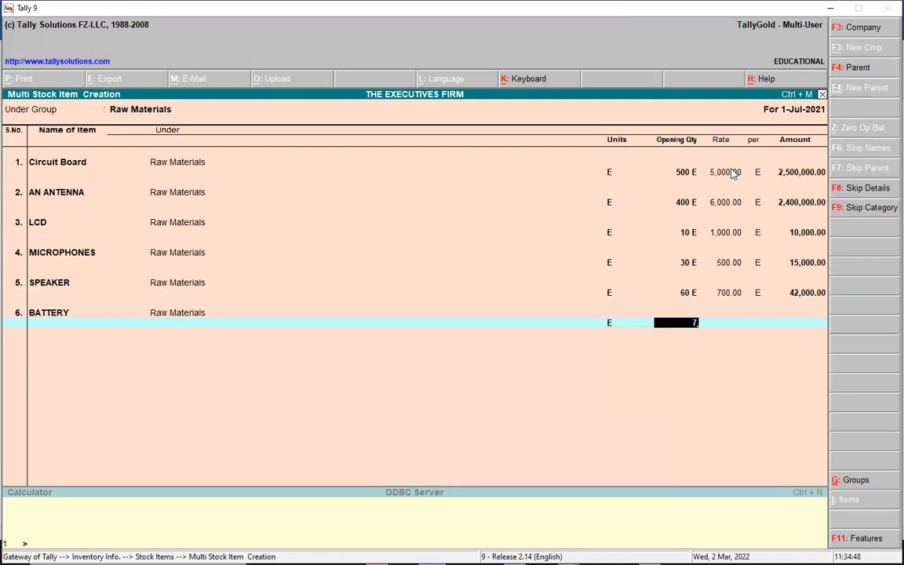
key(Return)
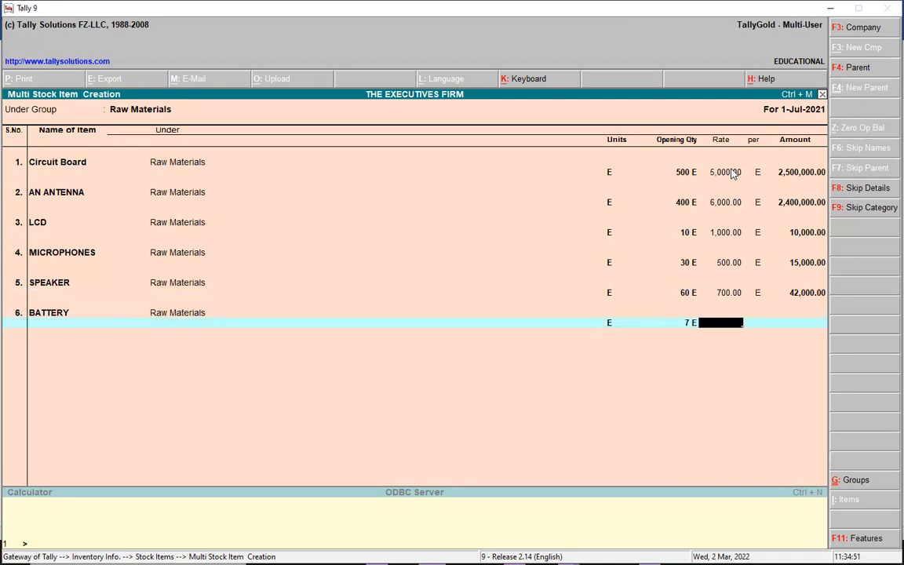
text(800)
key(Return)
key(Return)
key(Return)
key(Return)
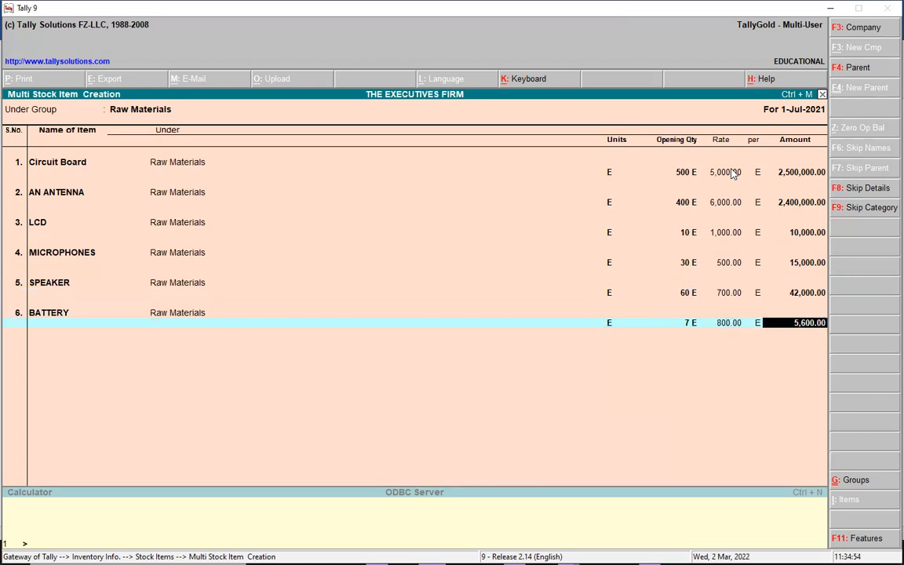
Save the raw material items and start a single stock item named "IPHONE 6" without an alias.
key(y)
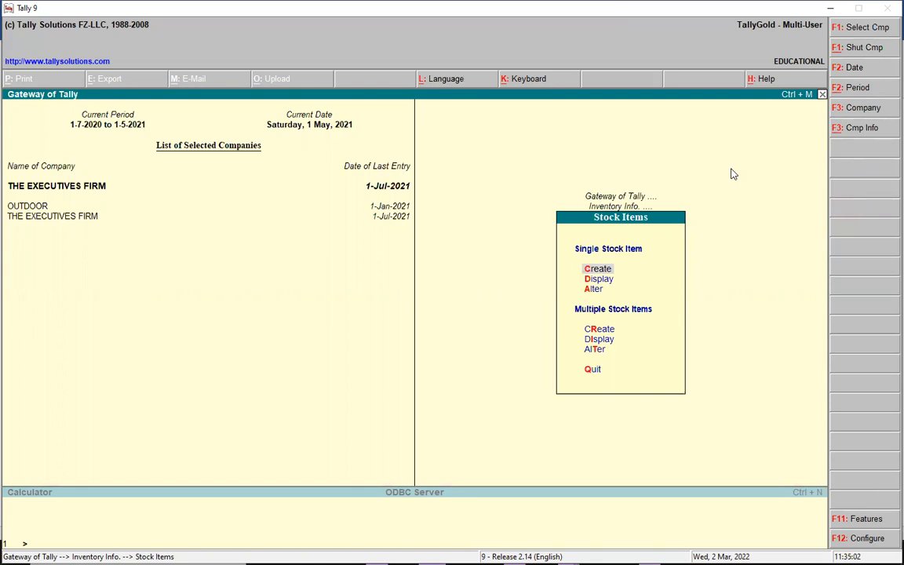
key(Return)
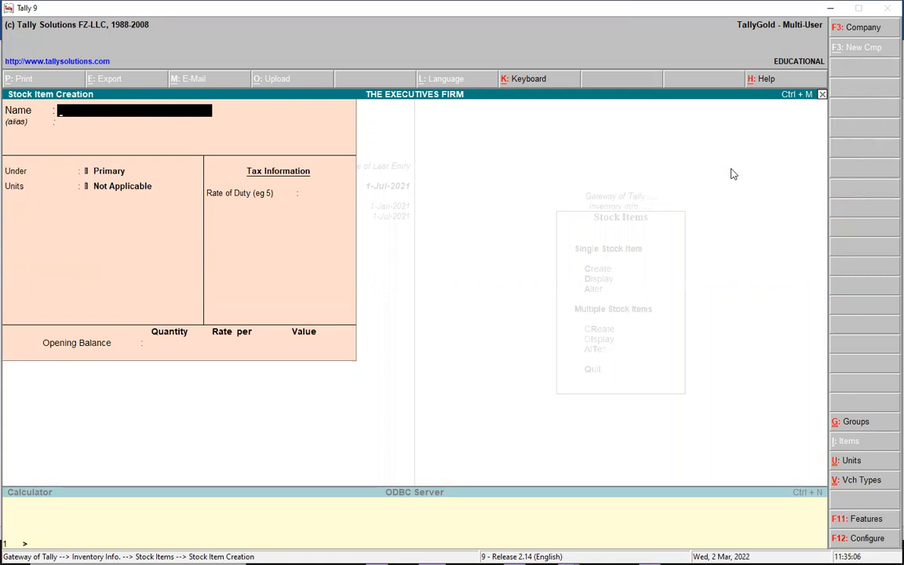
text(PHONE)
key(BackSpace)
key(BackSpace)
key(BackSpace)
key(BackSpace)
key(BackSpace)
text(IPHONE)
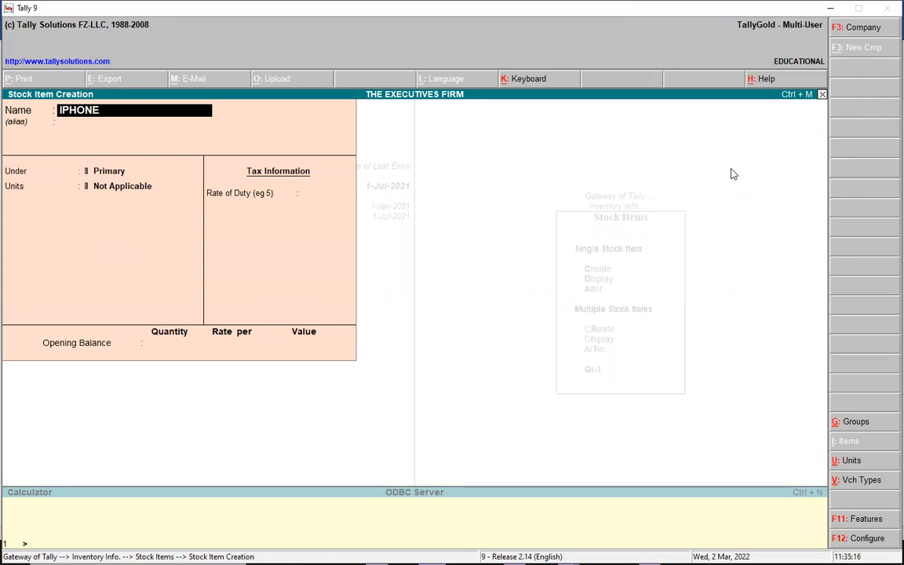
text( 6)
key(Return)
key(Return)
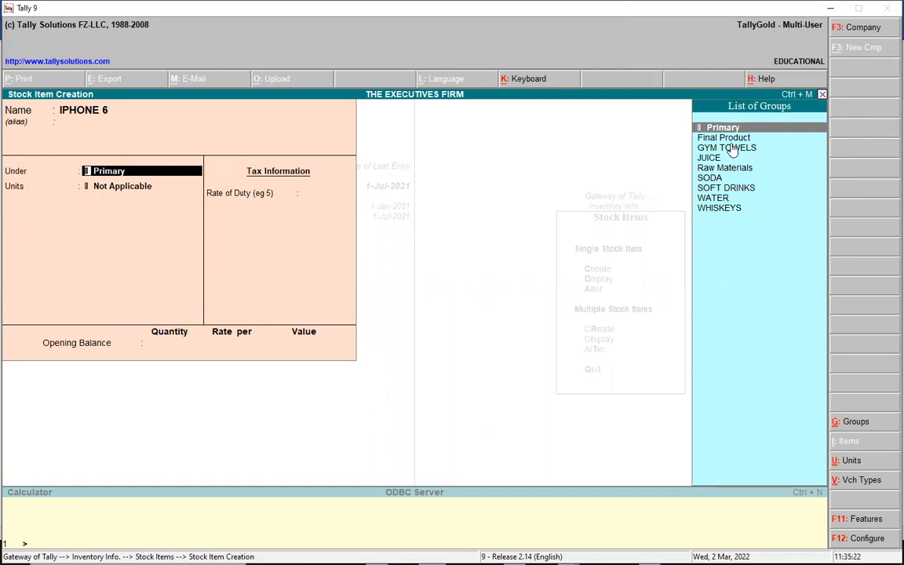
Place IPHONE 6 under the Final Product group and set its unit to E.
click(736, 141)
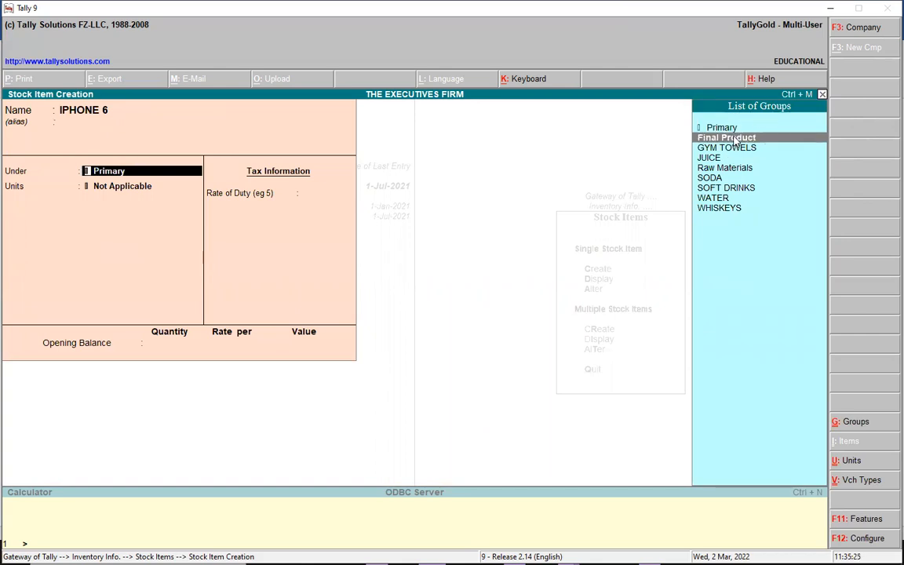
key(Return)
key(Down)
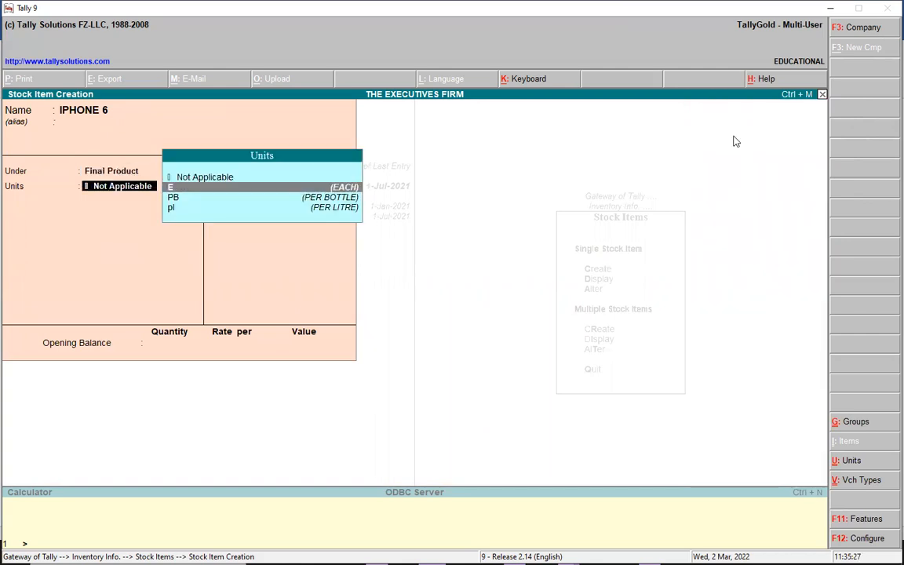
key(Return)
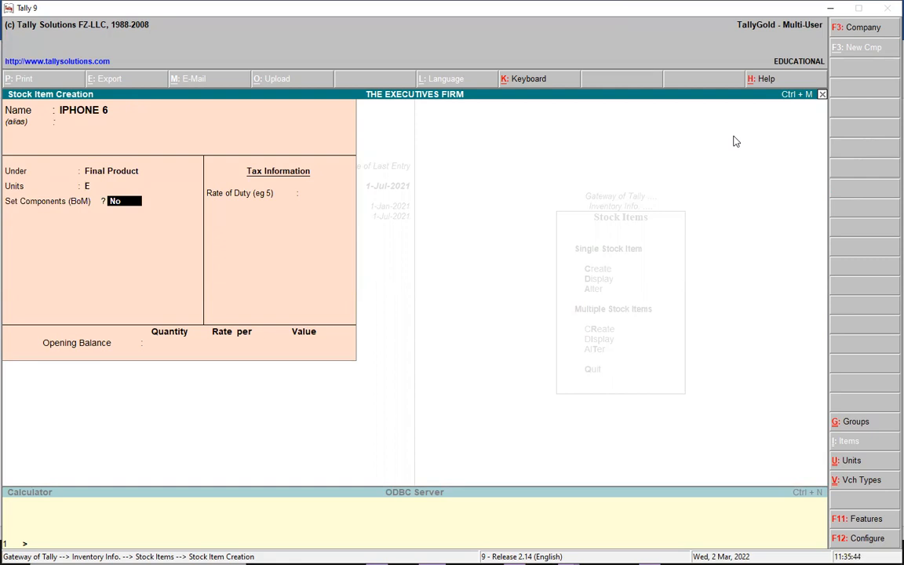
Enable the component list (BoM) for IPHONE 6 and set its unit of manufacture to 1.
text(Y)
key(Return)
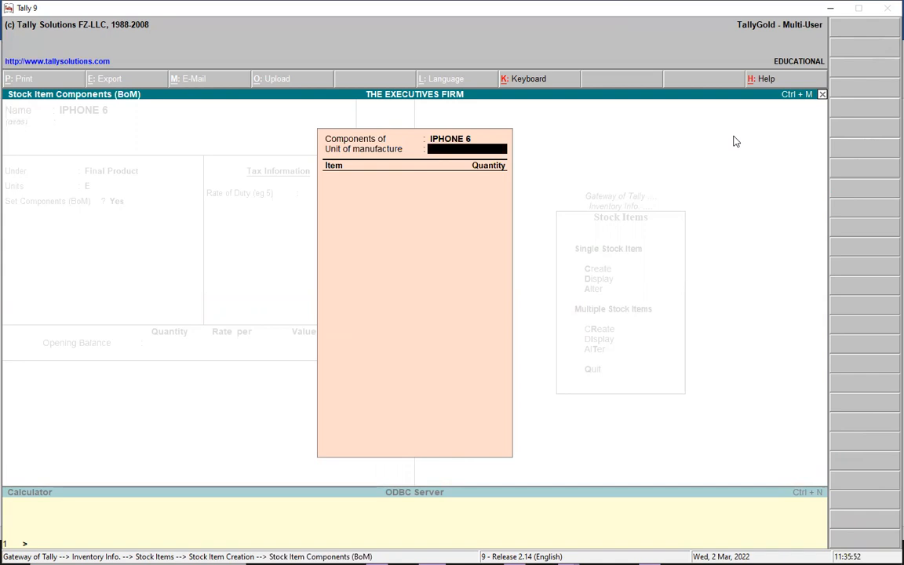
text(1)
key(Return)
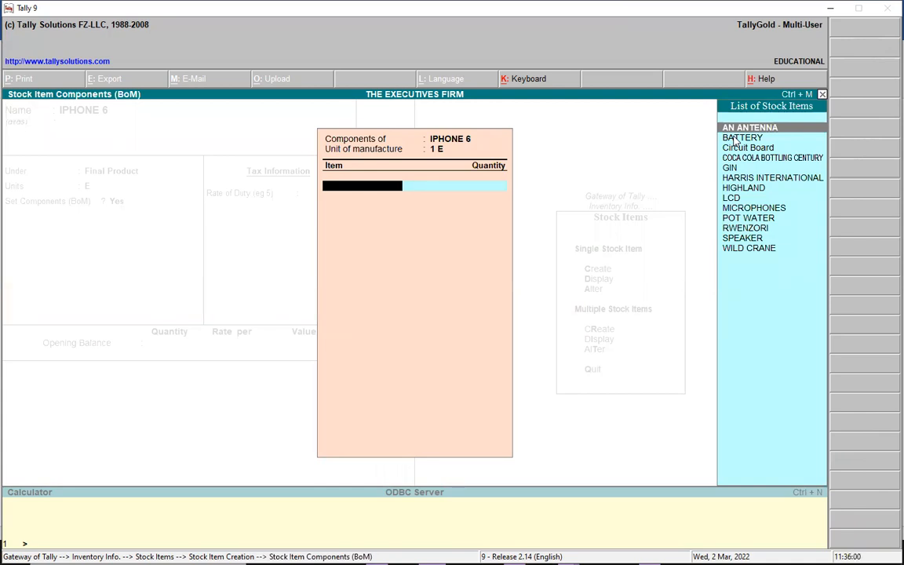
Add MICROPHONES and AN ANTENNA to the IPHONE 6 components with a quantity of 1 each.
click(758, 209)
key(Return)
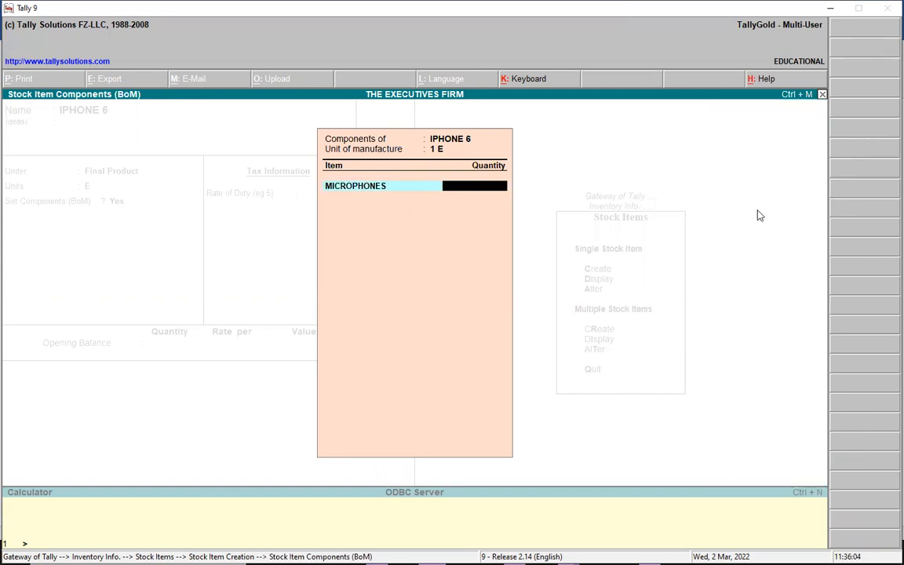
text(1)
key(Return)
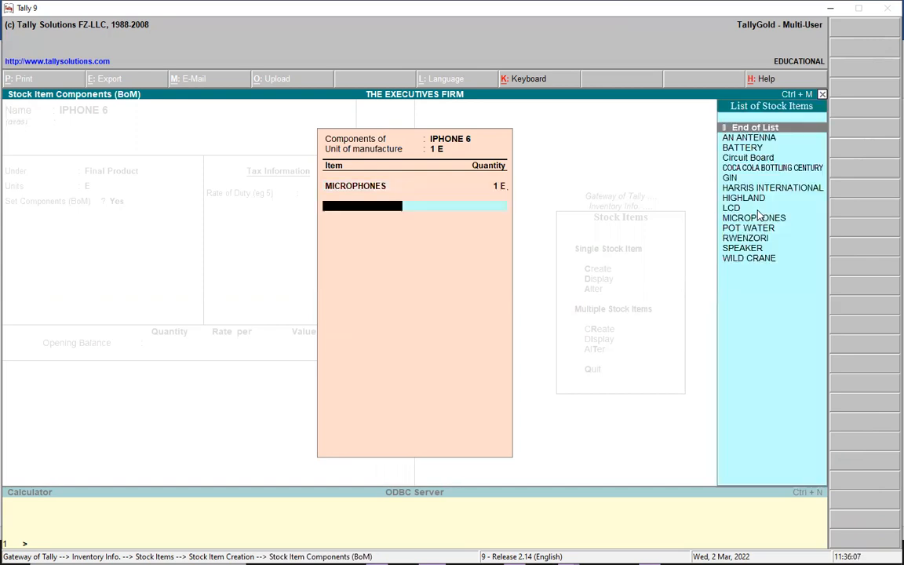
click(758, 139)
key(Return)
text(1)
key(Return)
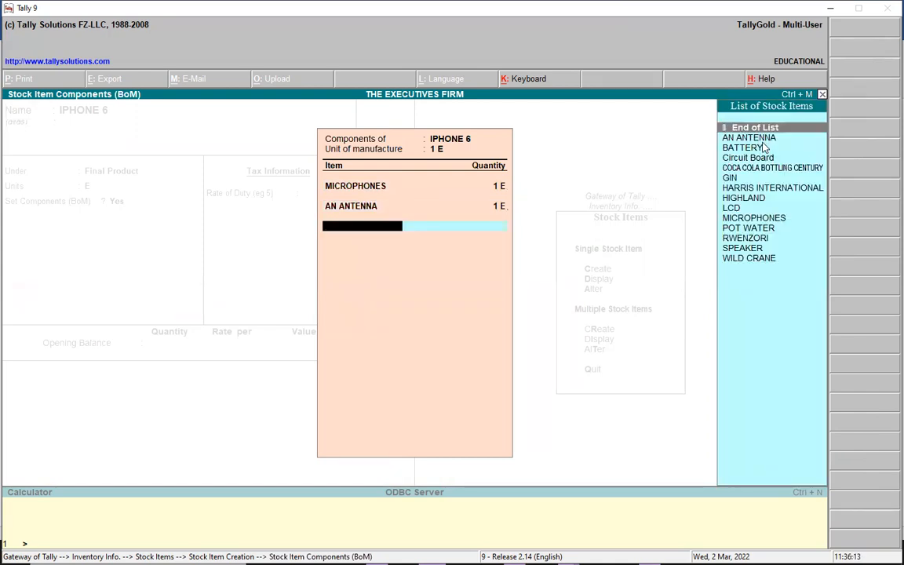
Add BATTERY and Circuit Board to the IPHONE 6 components with a quantity of 1 each.
key(Down)
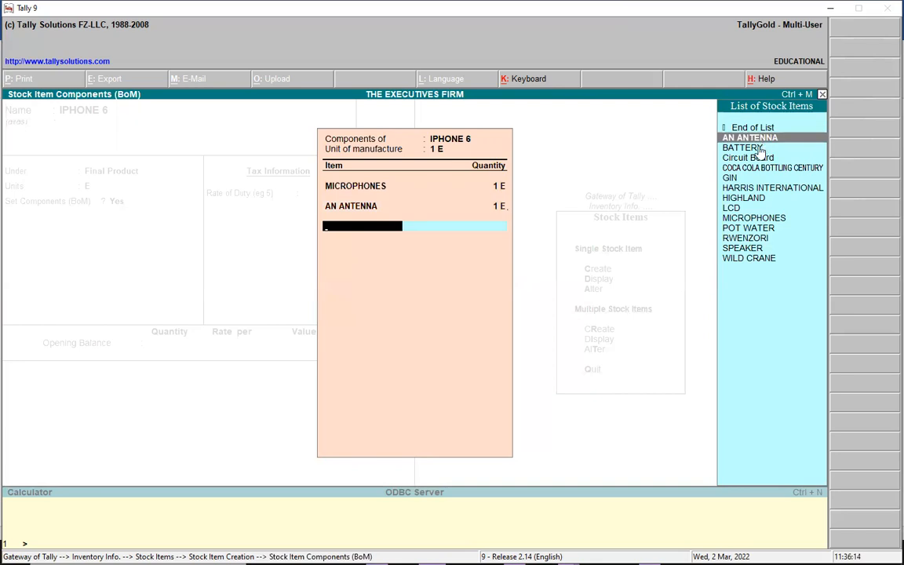
click(759, 148)
key(Return)
text(1)
key(Return)
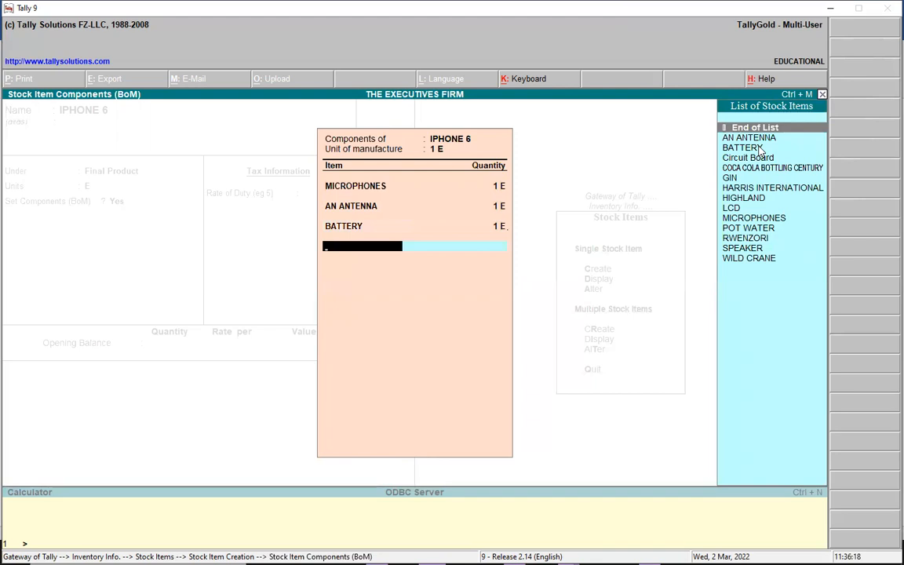
click(761, 155)
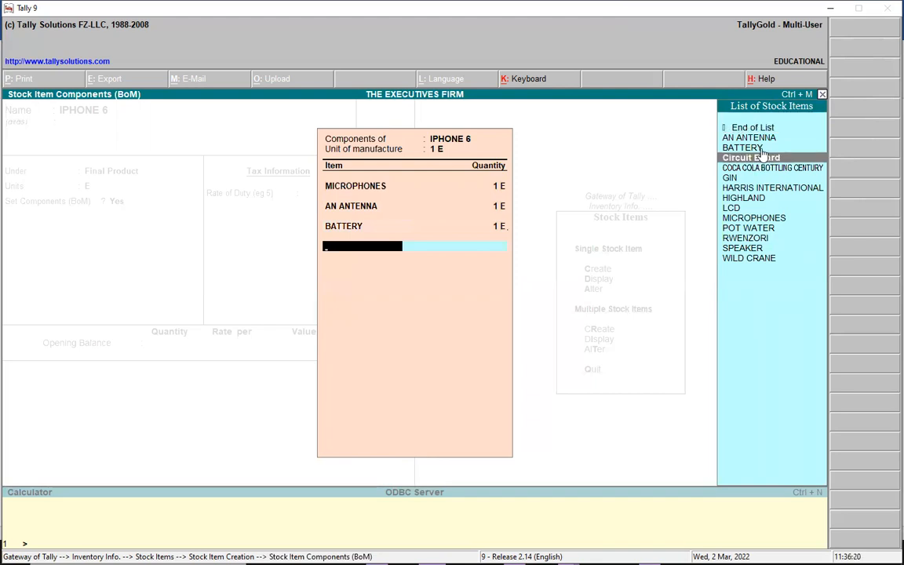
click(762, 157)
text(1)
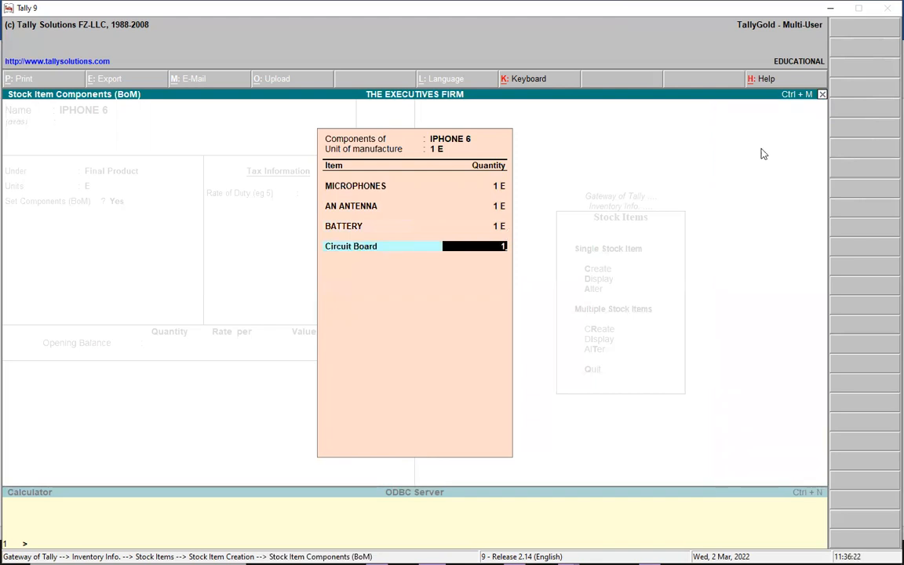
key(Return)
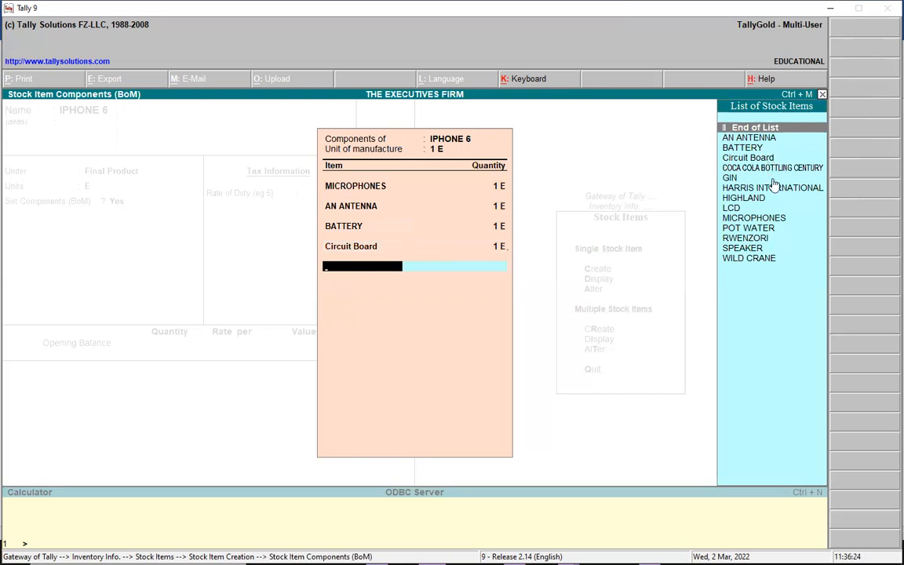
Add SPEAKER and LCD with a quantity of 1 each and close the IPHONE 6 component list.
click(751, 250)
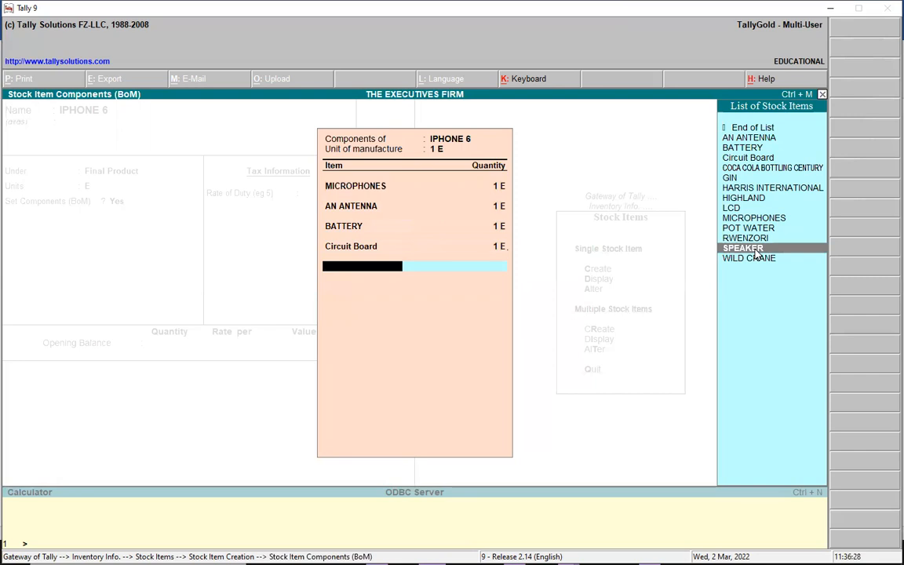
key(Return)
text(1)
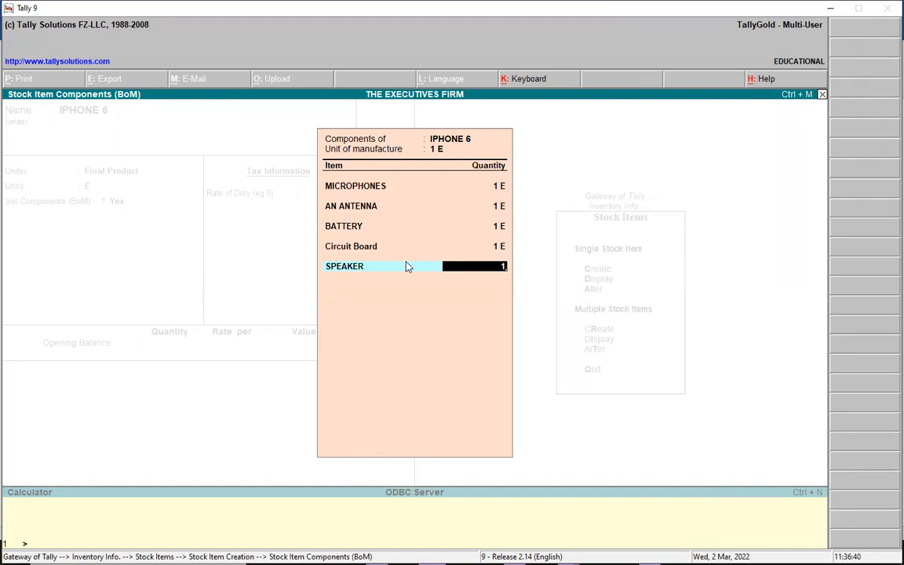
key(Return)
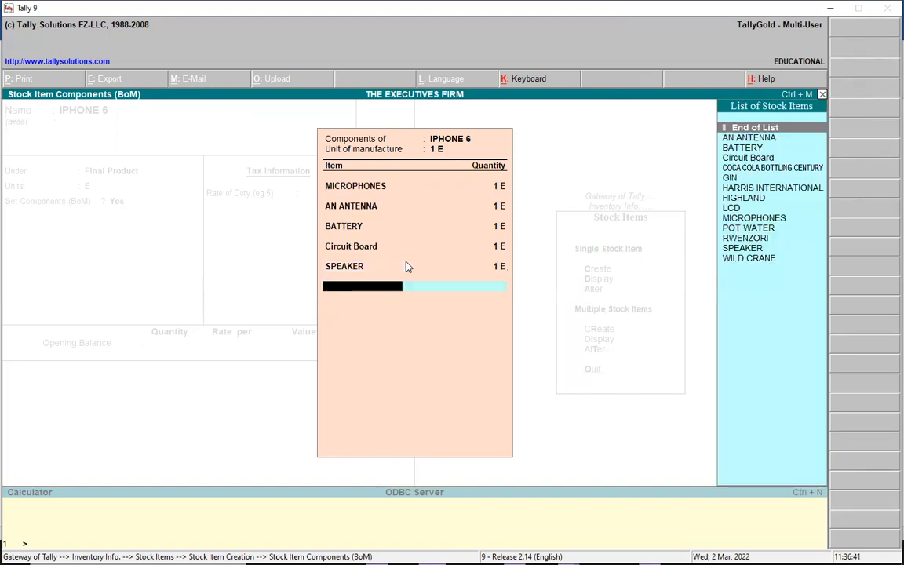
click(740, 209)
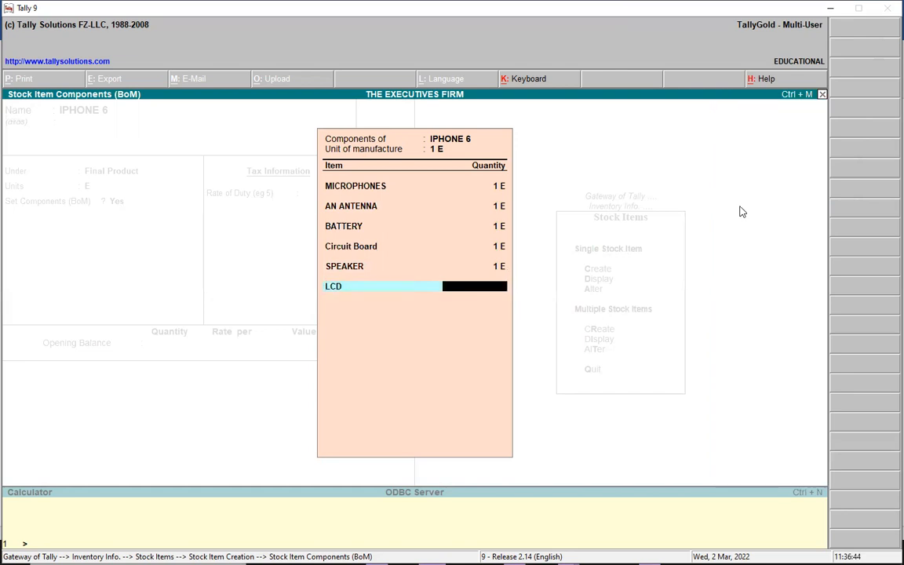
text(1)
key(Return)
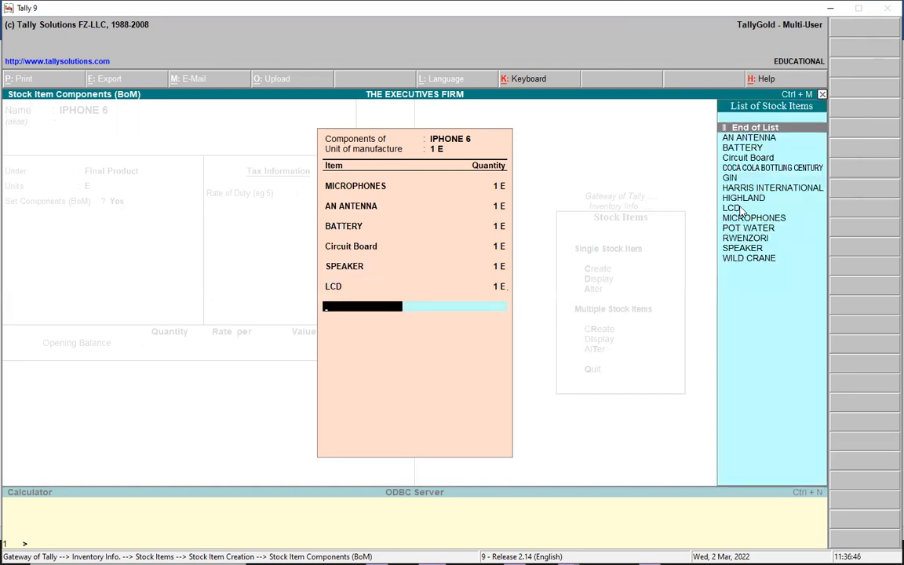
key(Return)
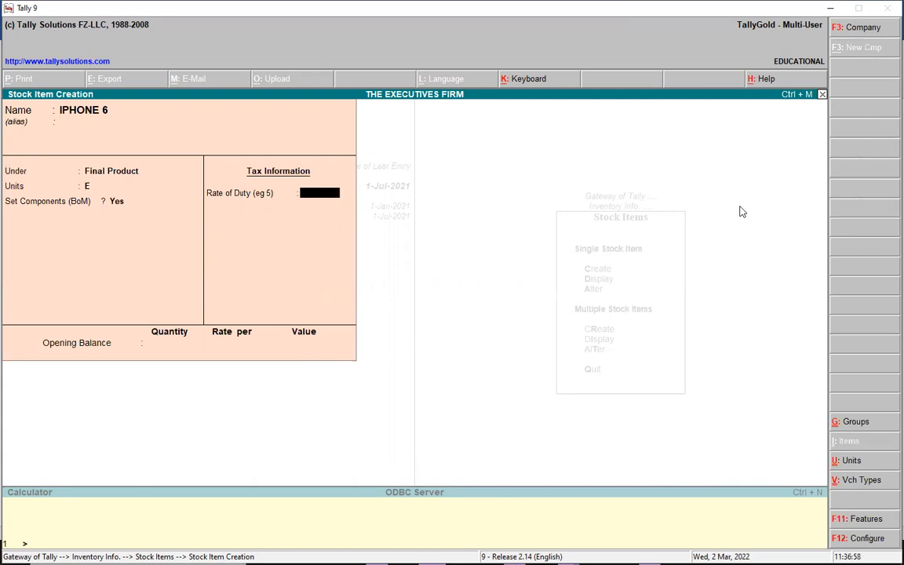
Save the IPHONE 6 stock item with no duty rate and no opening balance.
key(Return)
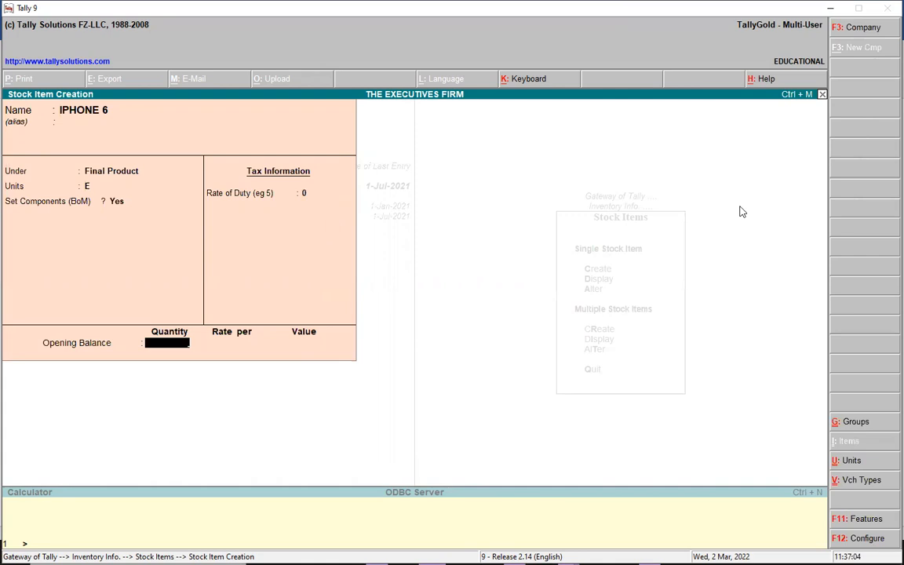
key(Return)
key(Return)
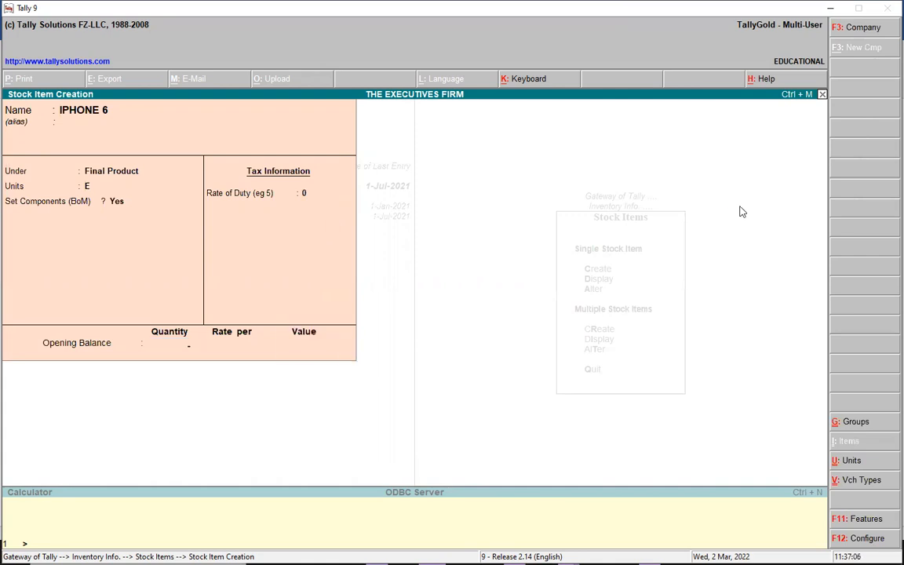
key(Escape)
key(Return)
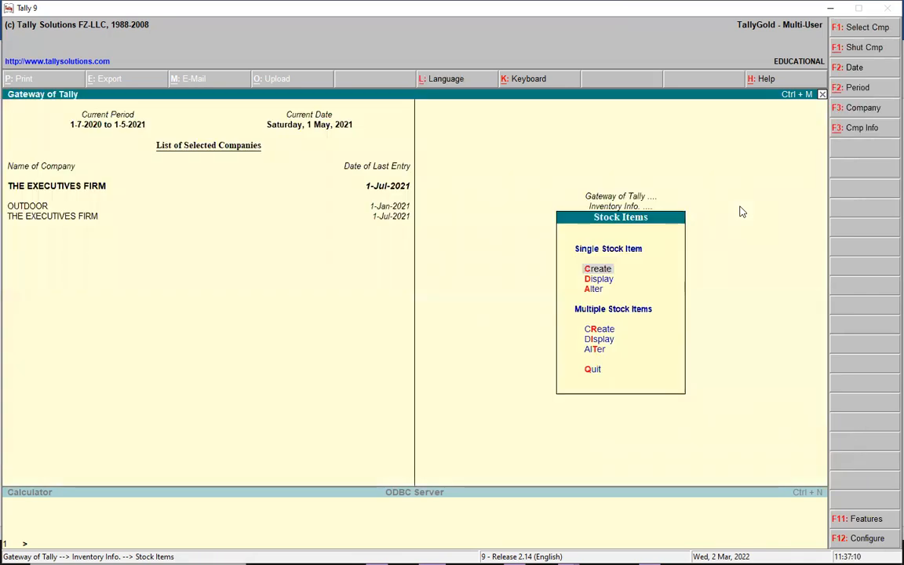
Start a new inventory voucher of the stock journal type "Manfacturing Vocher".
key(Escape)
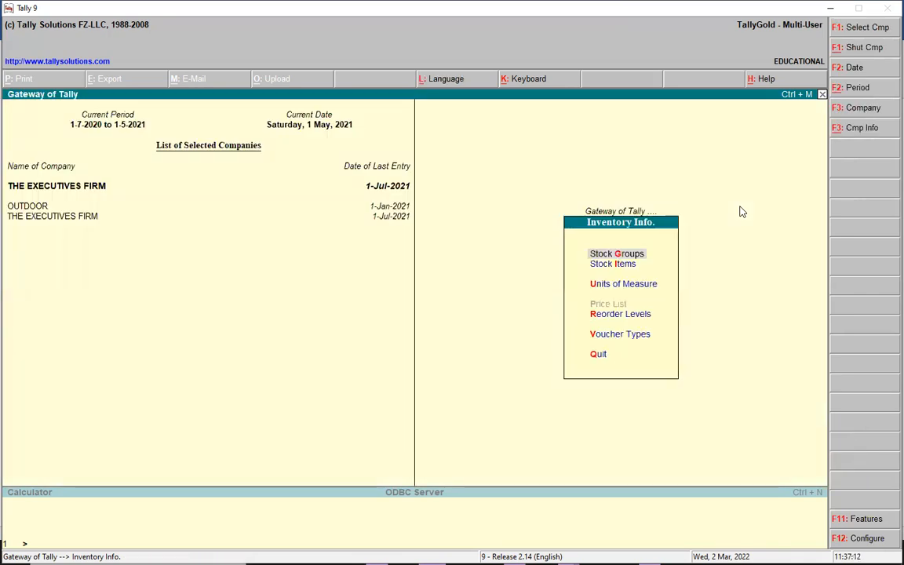
key(Escape)
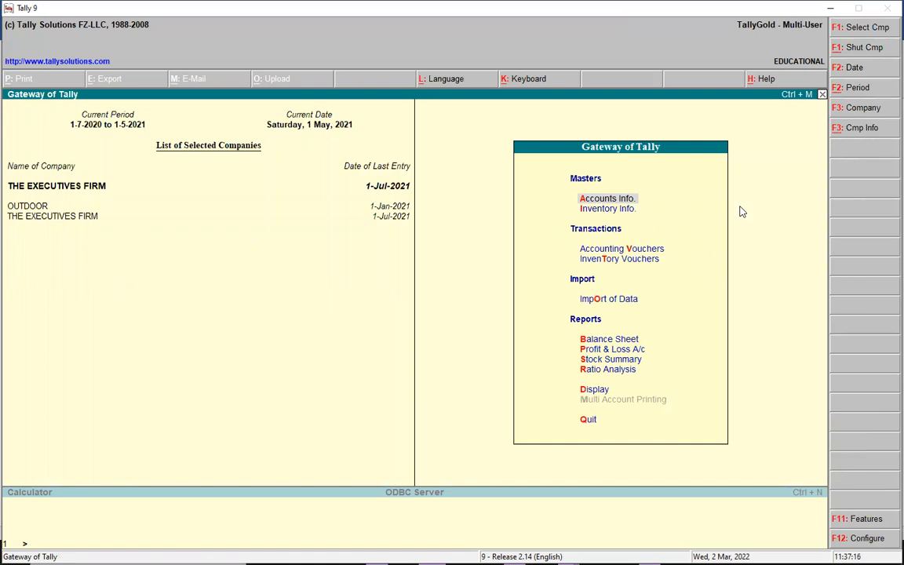
key(t)
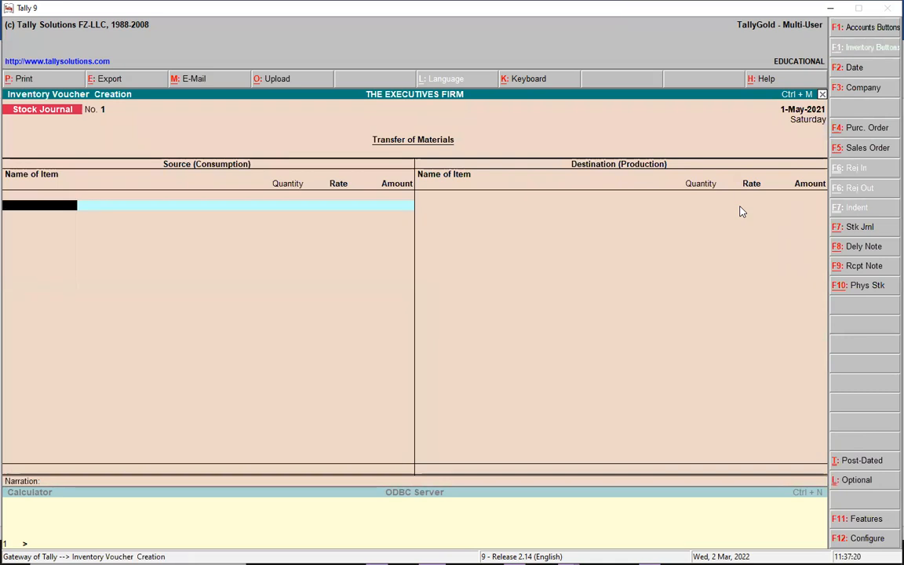
click(865, 235)
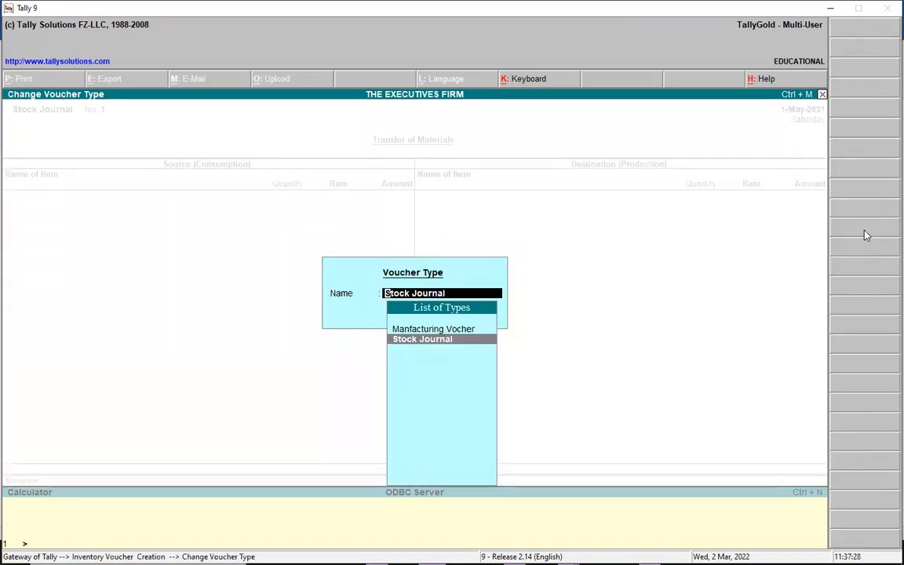
click(457, 330)
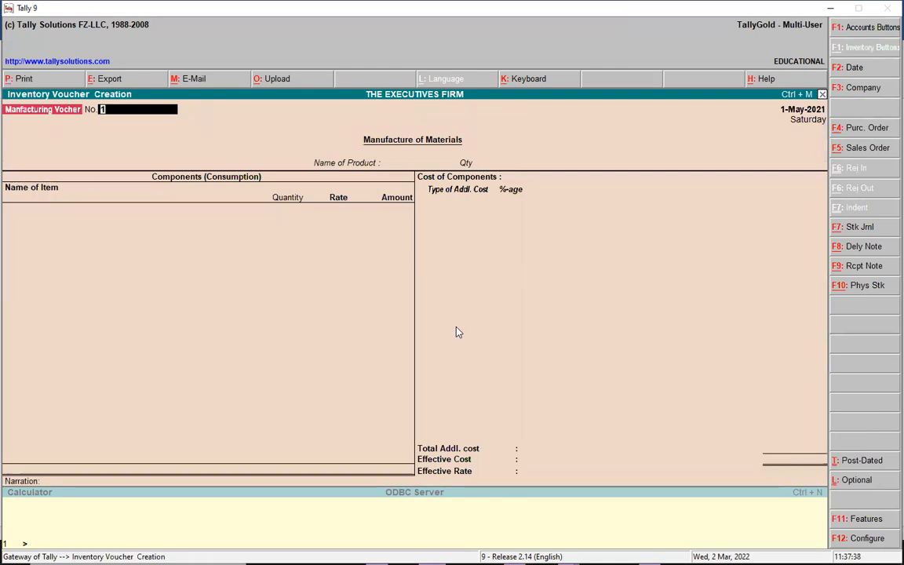
Choose IPHONE 6 as the product to manufacture, with a quantity of 1.
key(Return)
key(Return)
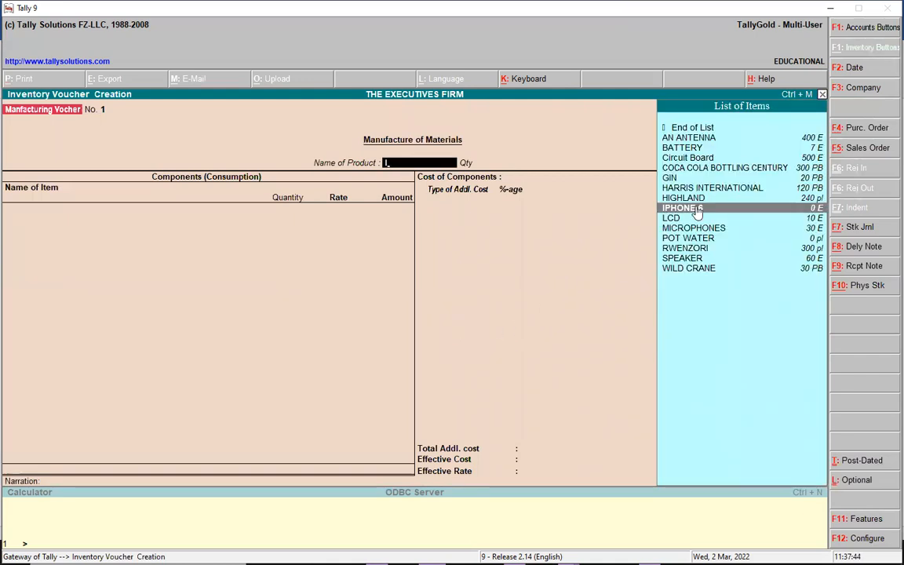
click(698, 209)
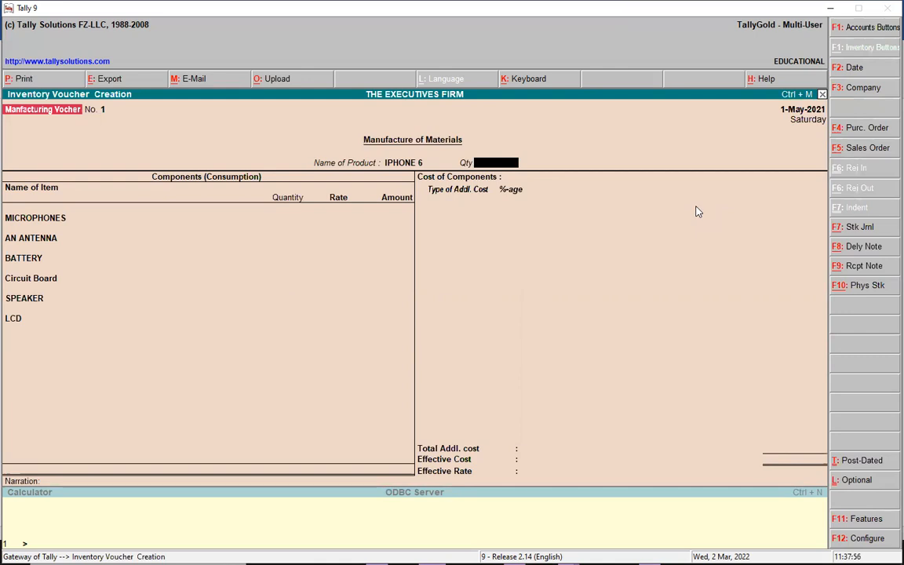
text(1)
key(Return)
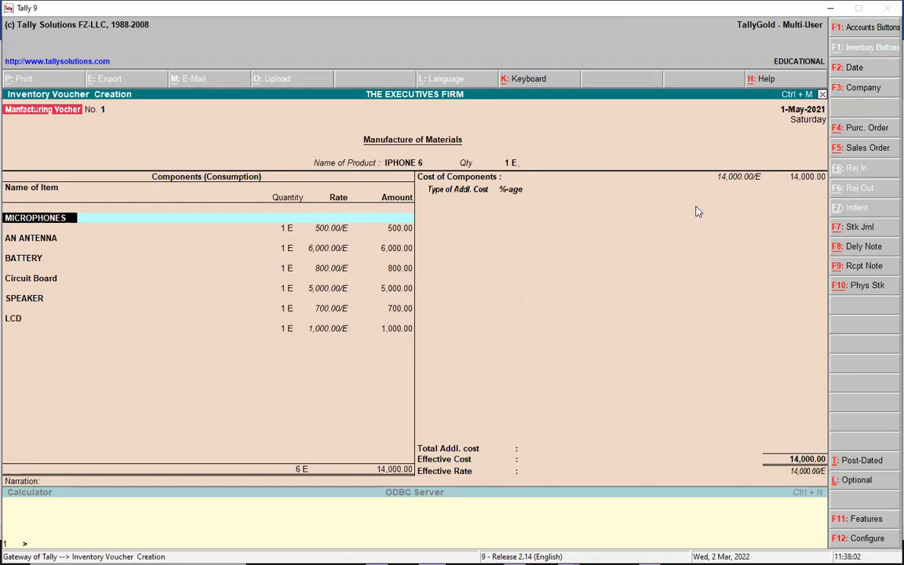
Set the quantity of IPHONE 6 to manufacture to 2000.
key(BackSpace)
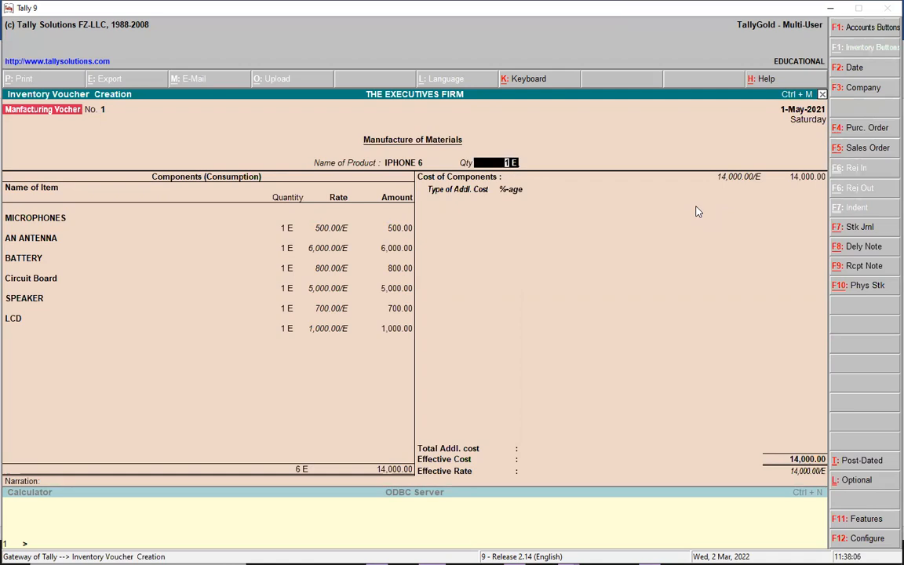
text(2000)
key(Return)
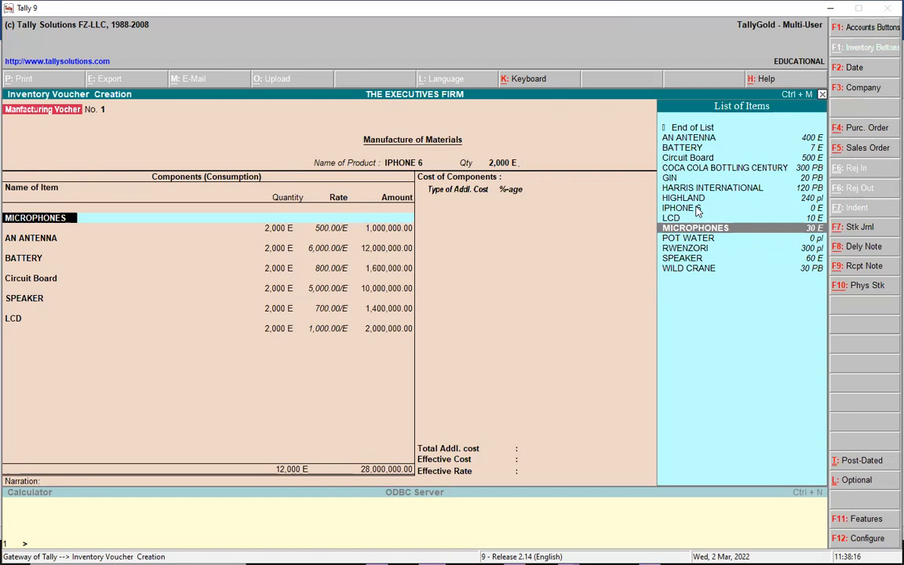
Accept the item, quantity, rate and amount of every component from MICROPHONES to LCD, and end the component list.
key(Return)
key(Return)
key(Return)
key(Return)
key(Return)
key(Return)
key(Return)
key(Return)
key(Return)
key(Return)
key(Return)
key(Return)
key(Return)
key(Return)
key(Return)
key(Return)
key(Return)
key(Return)
key(Return)
key(Return)
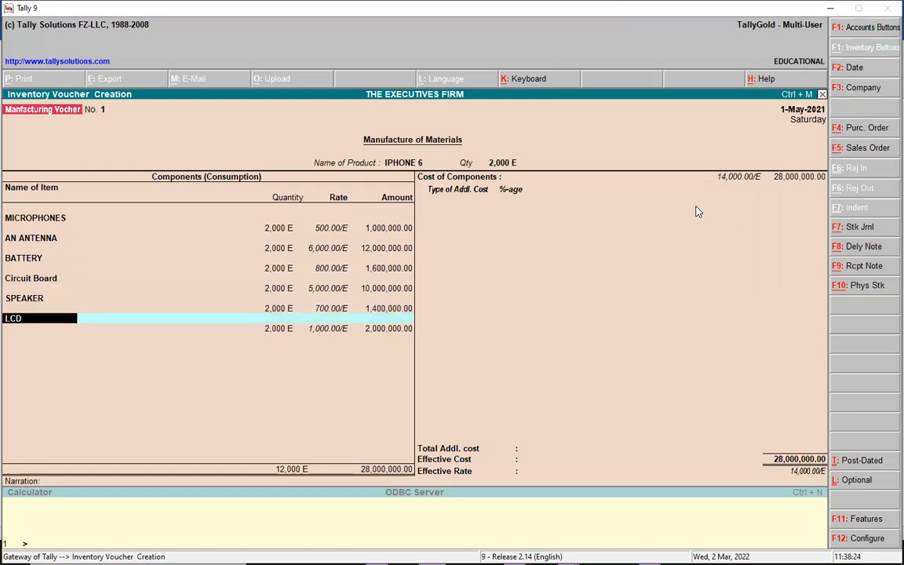
key(Return)
key(Return)
key(Return)
key(Return)
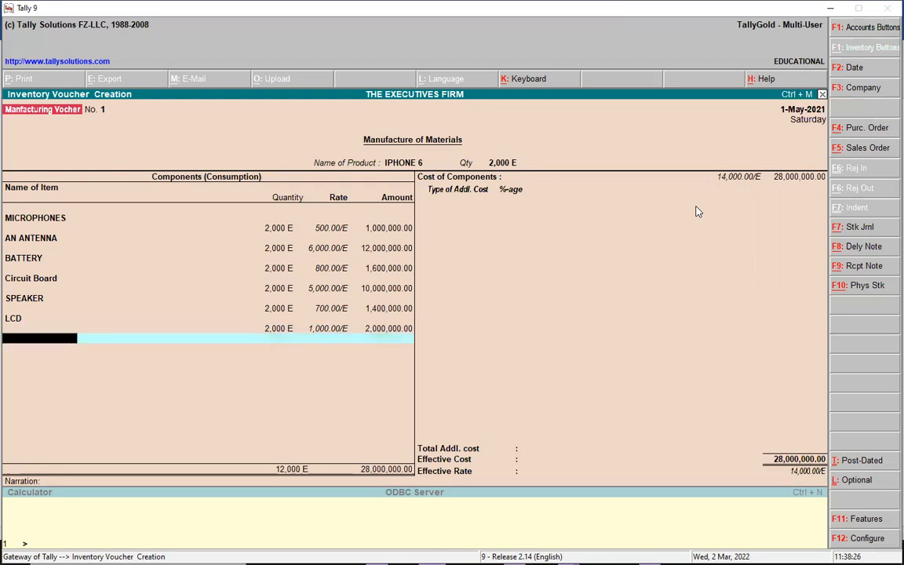
key(Return)
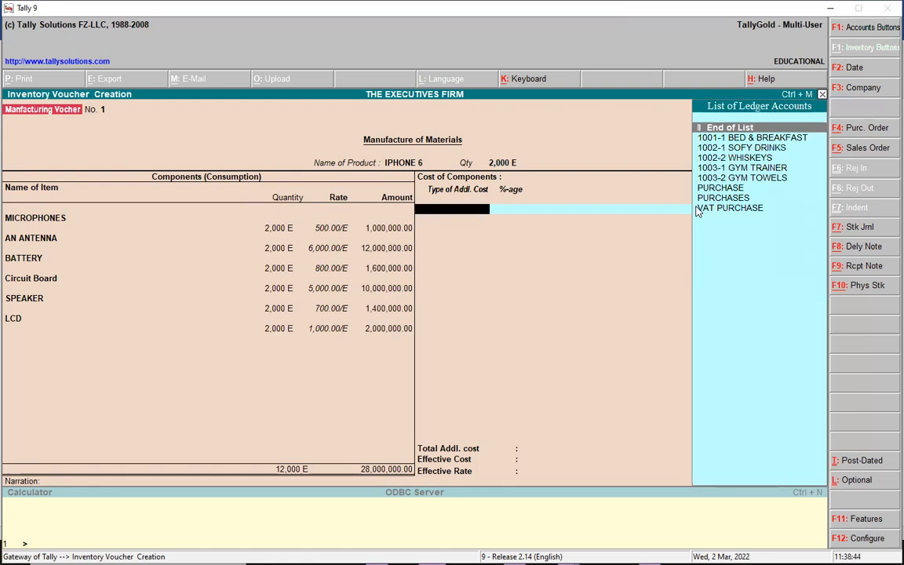
Create a LABOUR ledger under Expenses (Direct) as an additional cost type, with inventory values and interest calculation left at No.
key(alt+c)
text(LAB)
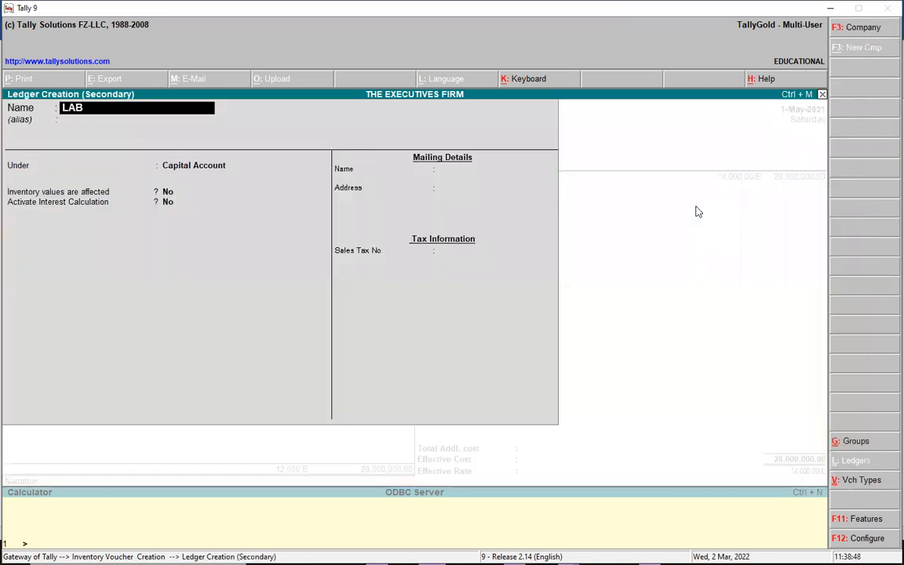
text(OUR)
key(Return)
key(Return)
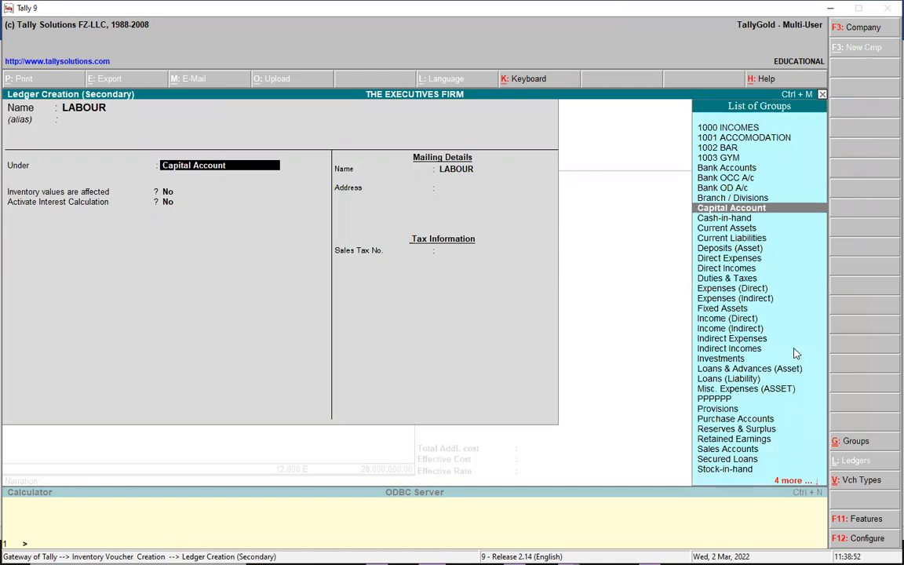
click(728, 290)
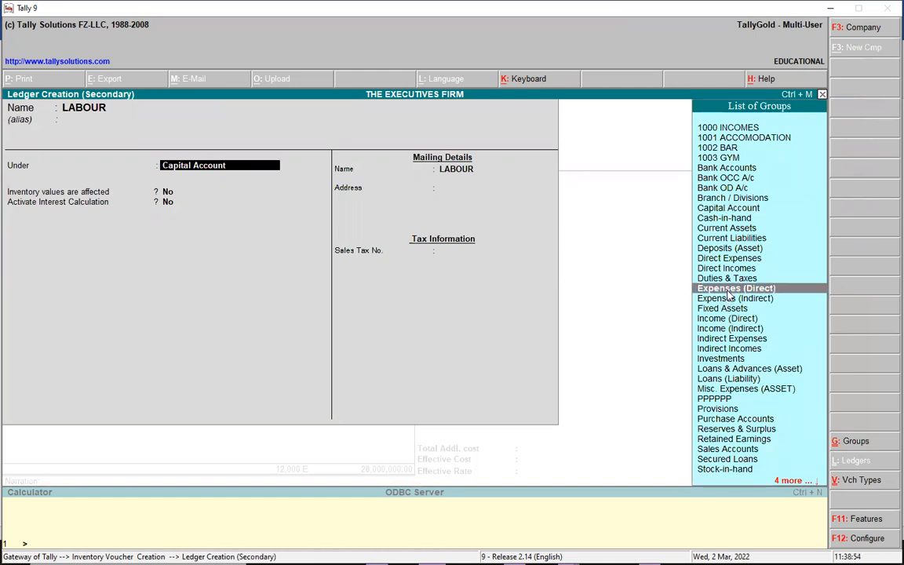
key(Return)
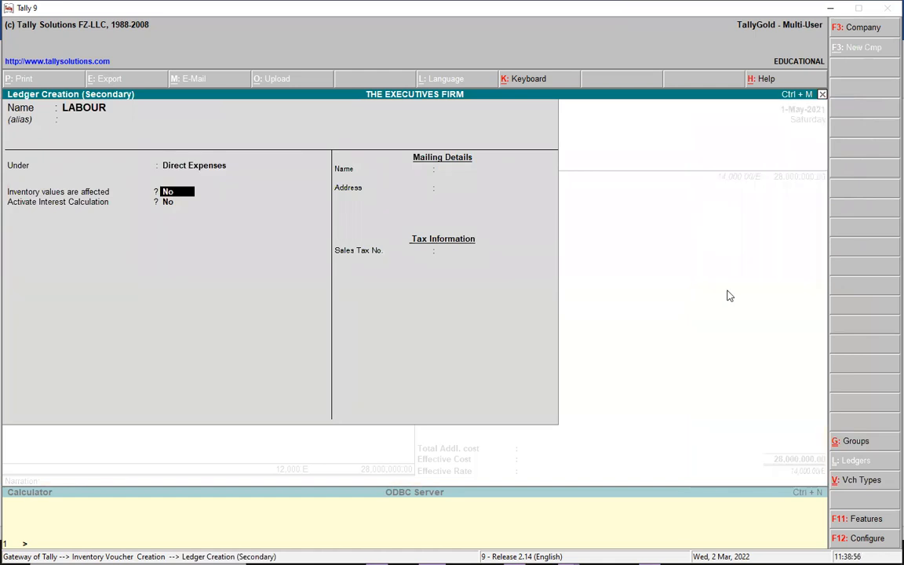
key(Return)
key(Return)
key(Return)
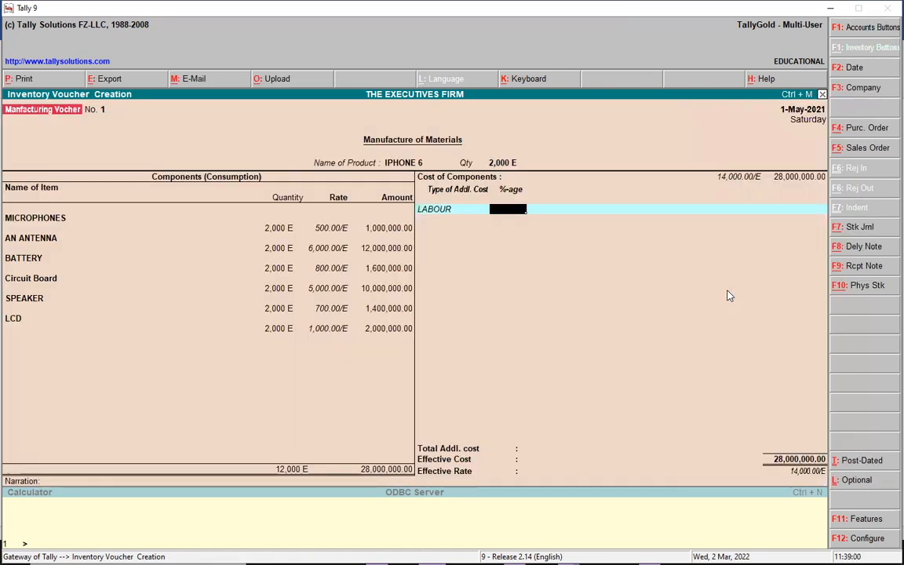
Set the LABOUR additional cost to 1% and accept the calculated amount.
text(1)
key(Return)
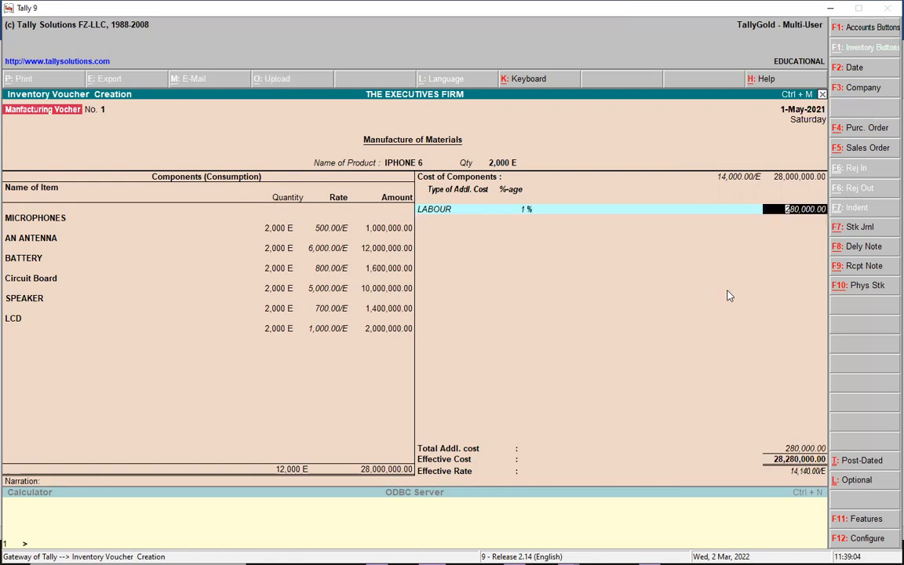
key(Return)
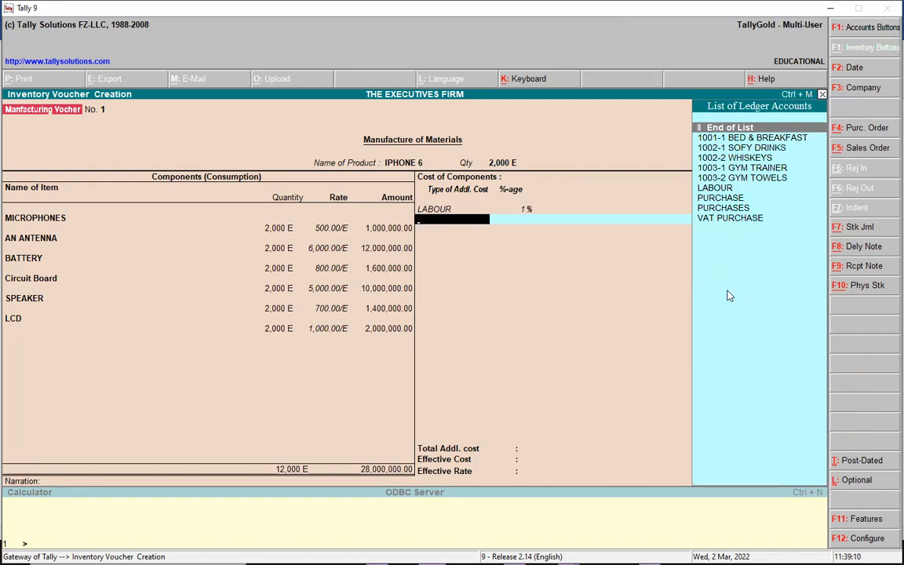
Create a TESTING ledger under Direct Expenses and add it as an additional cost of 2%.
key(alt+c)
text(TESTING)
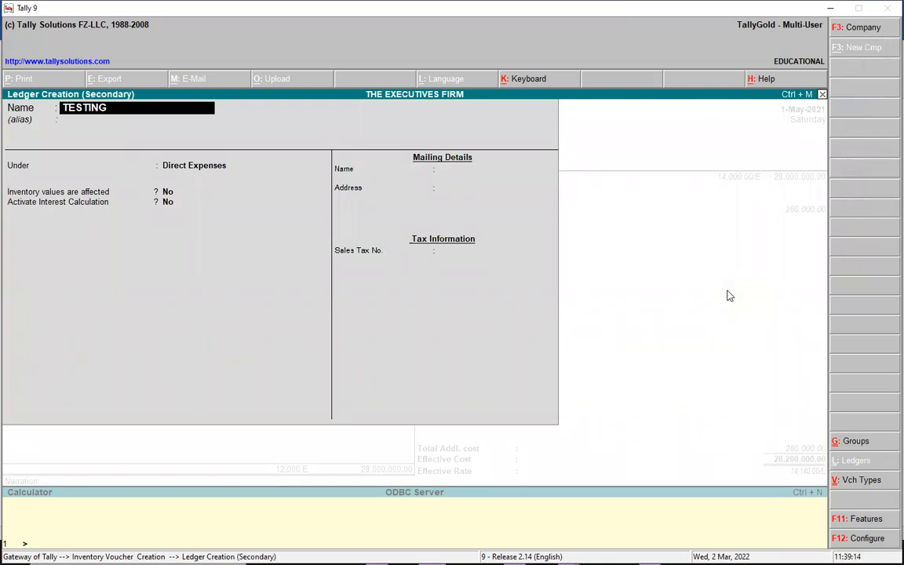
key(Return)
key(Return)
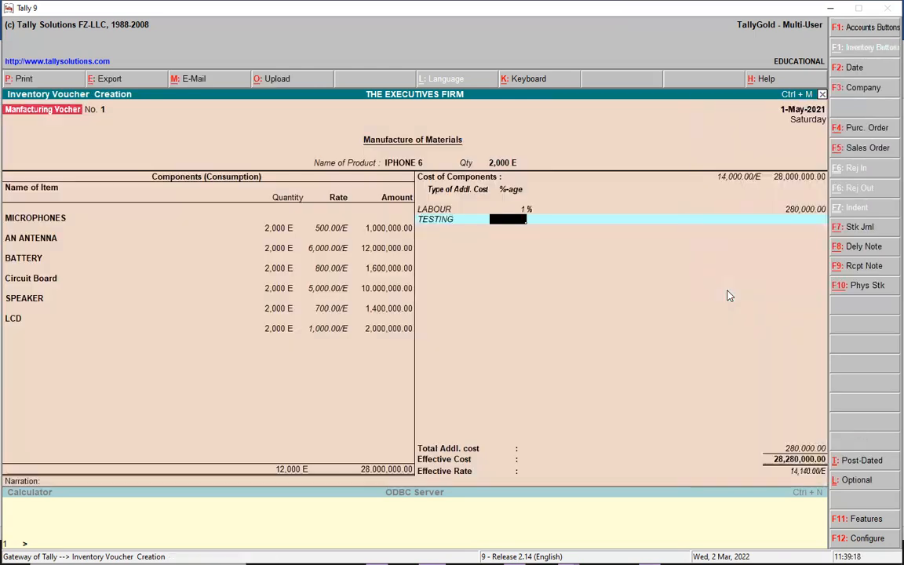
text(2)
key(Return)
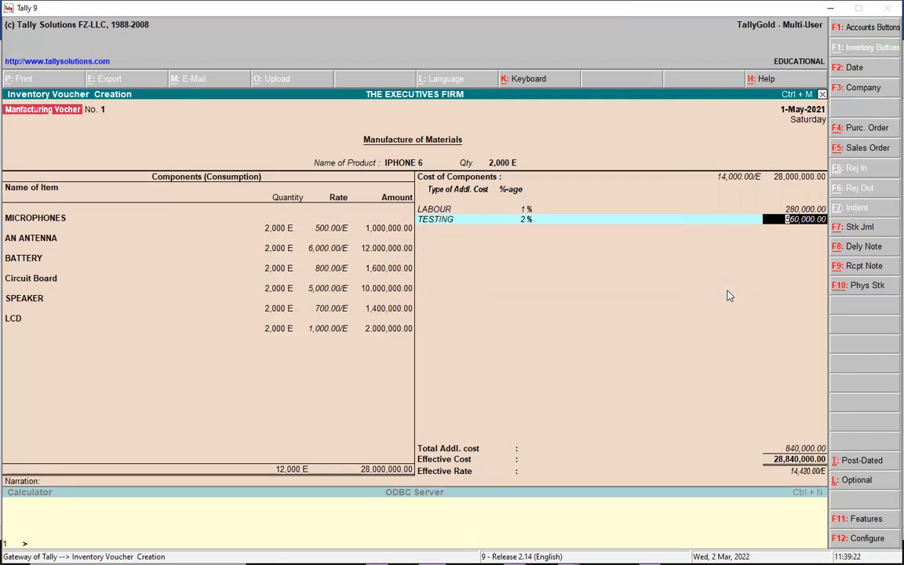
key(Return)
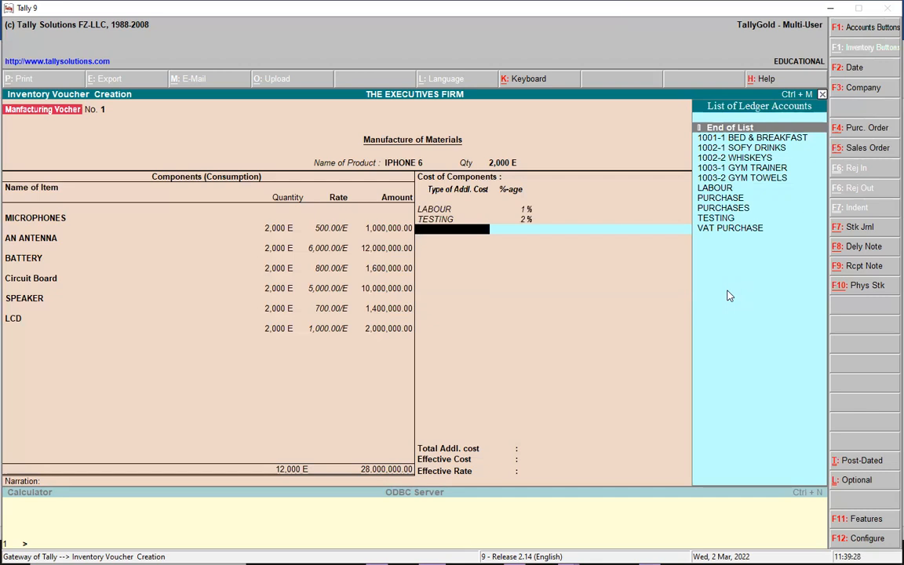
End the additional cost list and try to save the voucher with an empty narration.
key(Return)
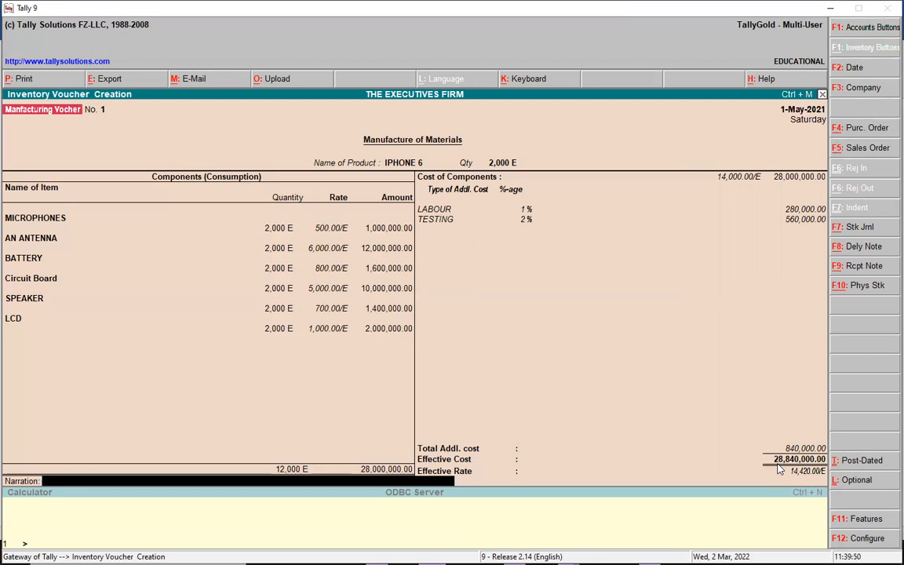
key(Return)
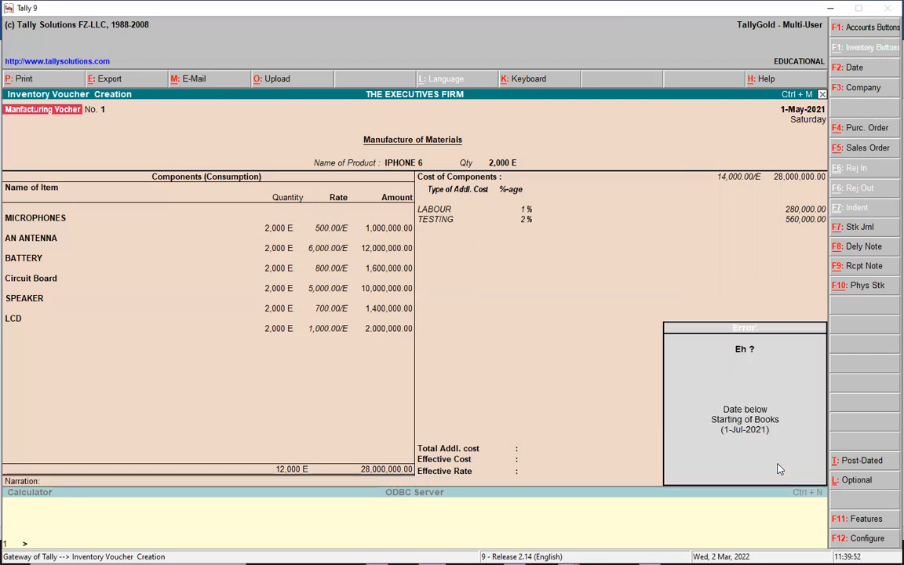
key(Return)
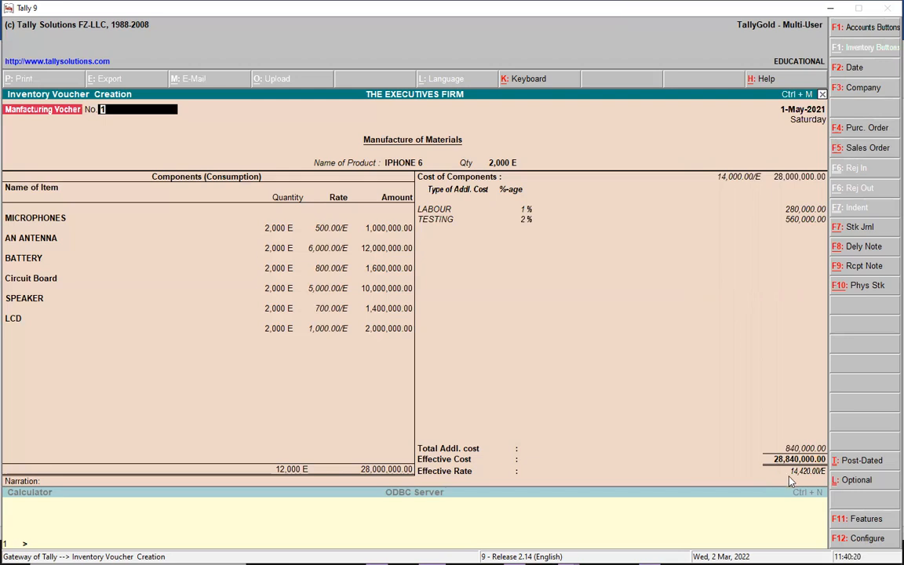
Set the manufacturing voucher's date to 1-3-2022.
key(Return)
key(Return)
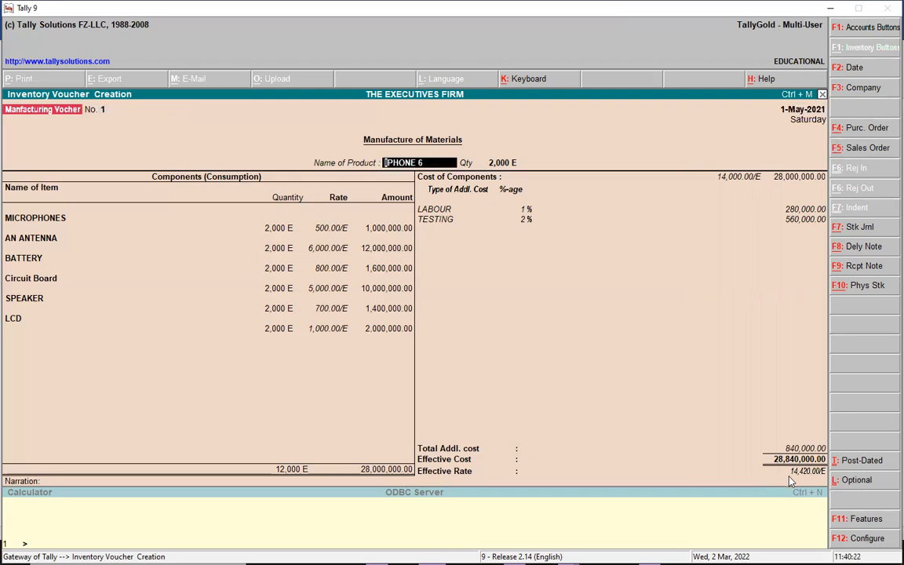
key(BackSpace)
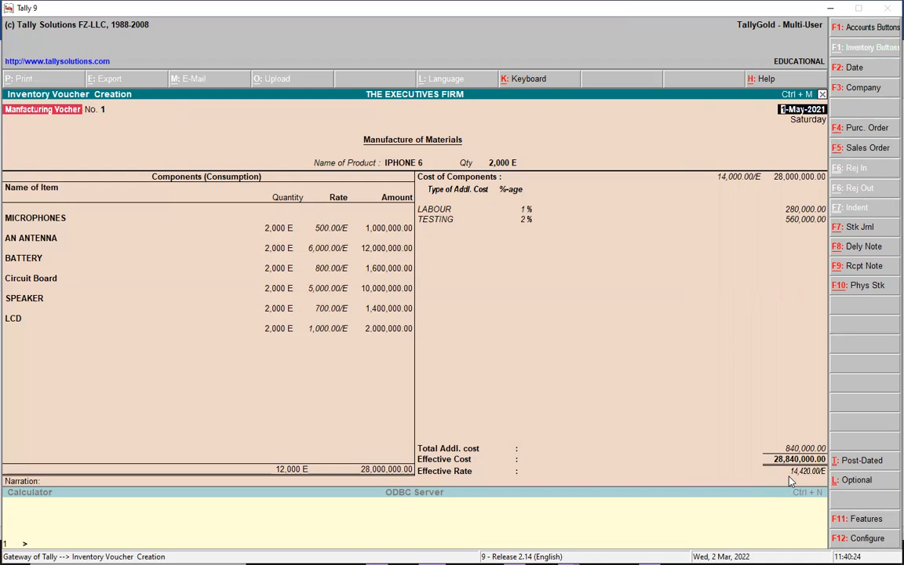
text(1-3-2022)
key(Return)
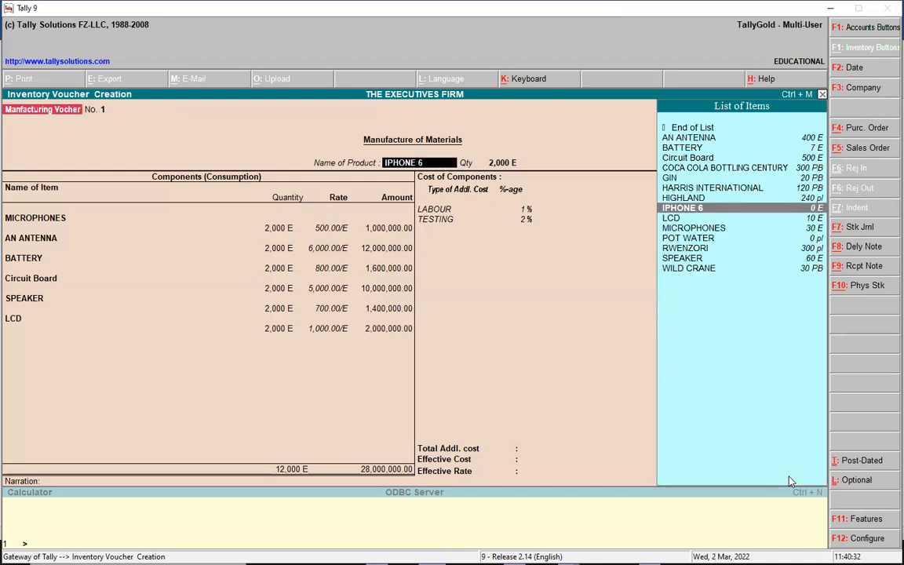
key(Return)
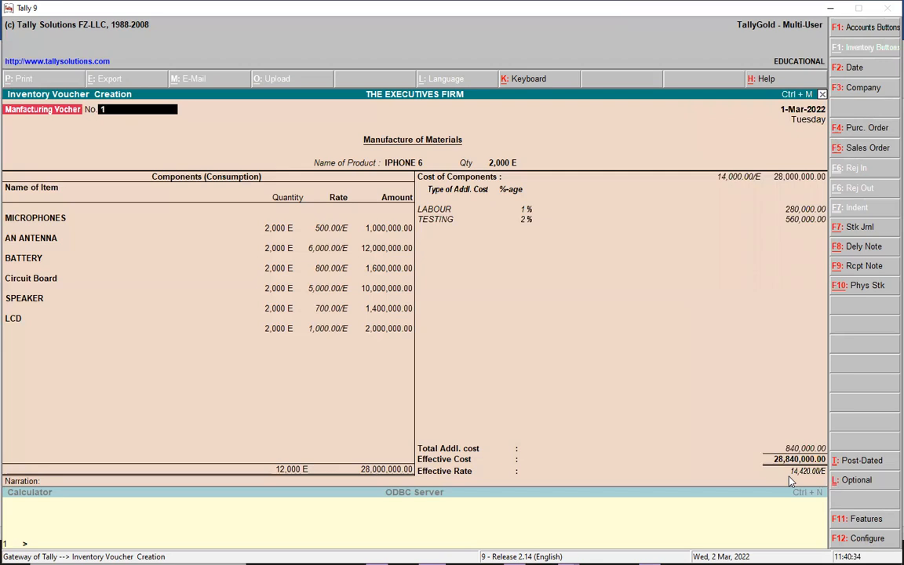
Set the manufacturing voucher's number to 2 and reopen the number for editing.
text(22)
key(Return)
key(Return)
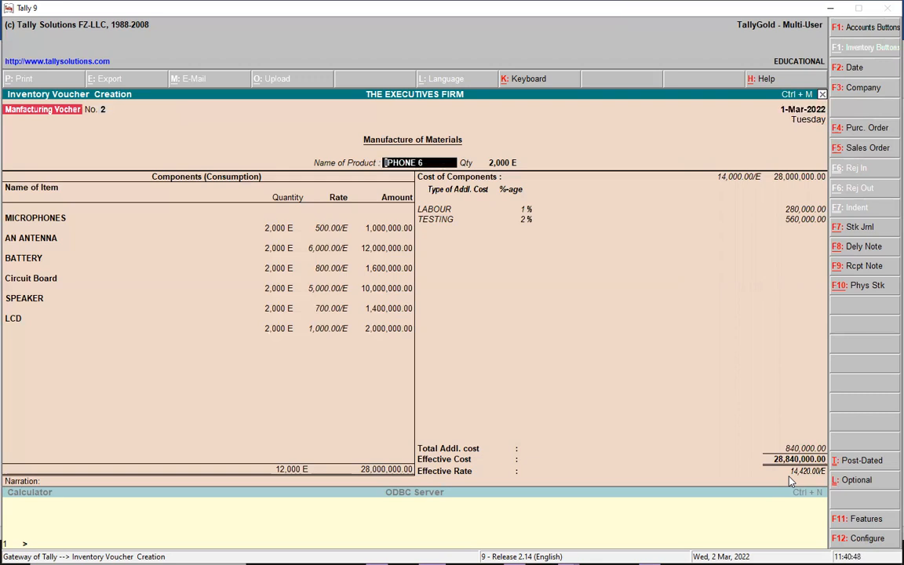
key(BackSpace)
key(BackSpace)
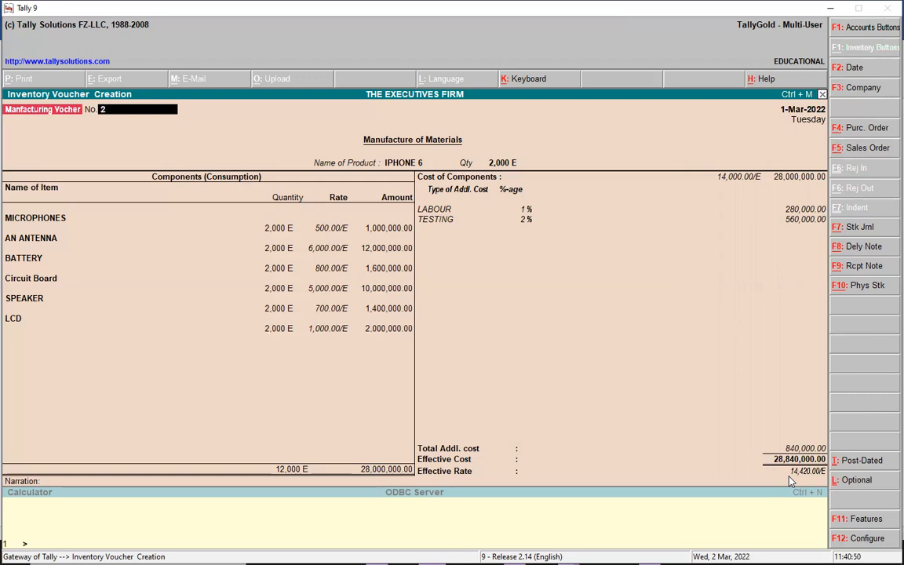